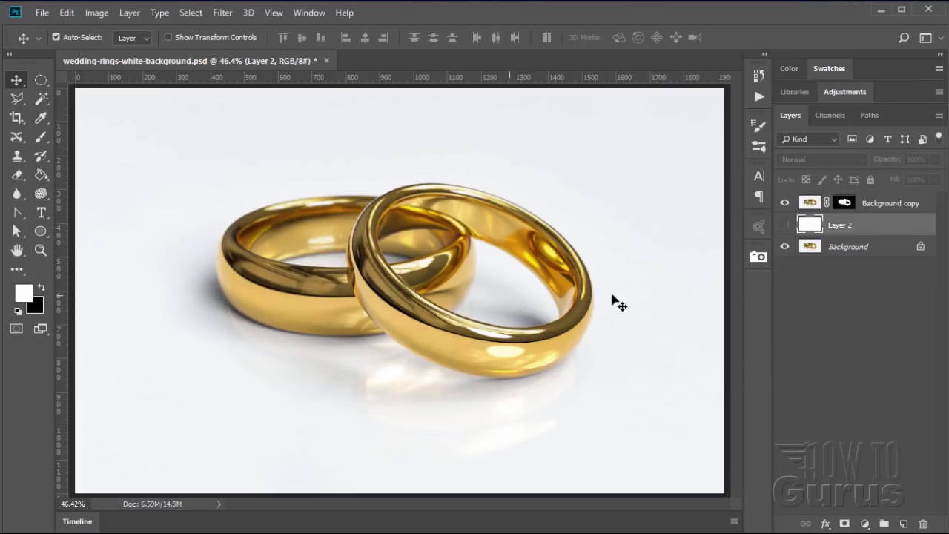
Toggle Layer 2's visibility so the white fill shows behind the cut-out rings.
click(784, 225)
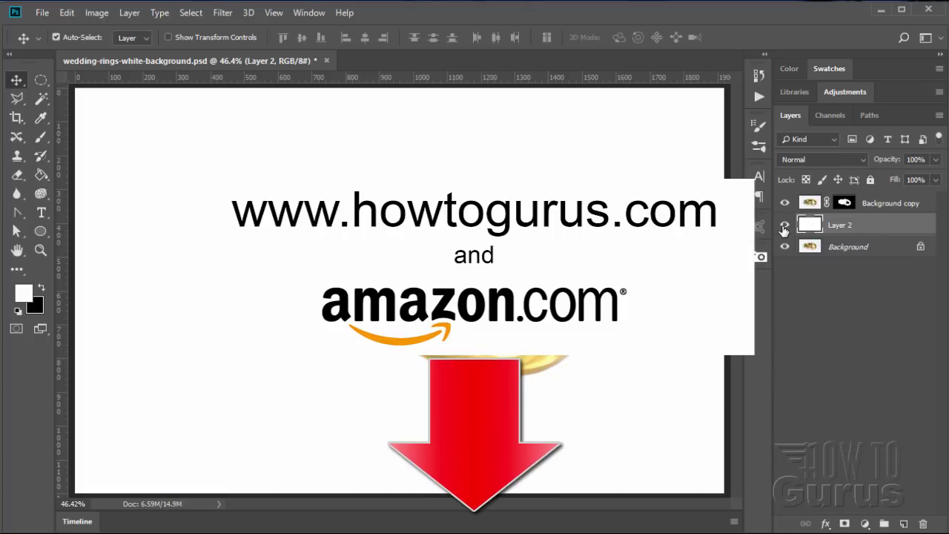
click(783, 227)
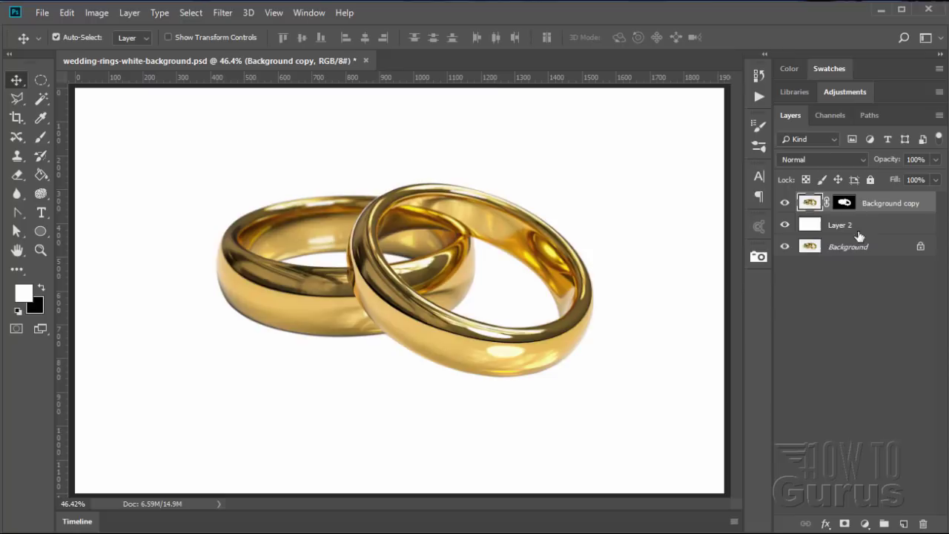
click(785, 224)
click(785, 205)
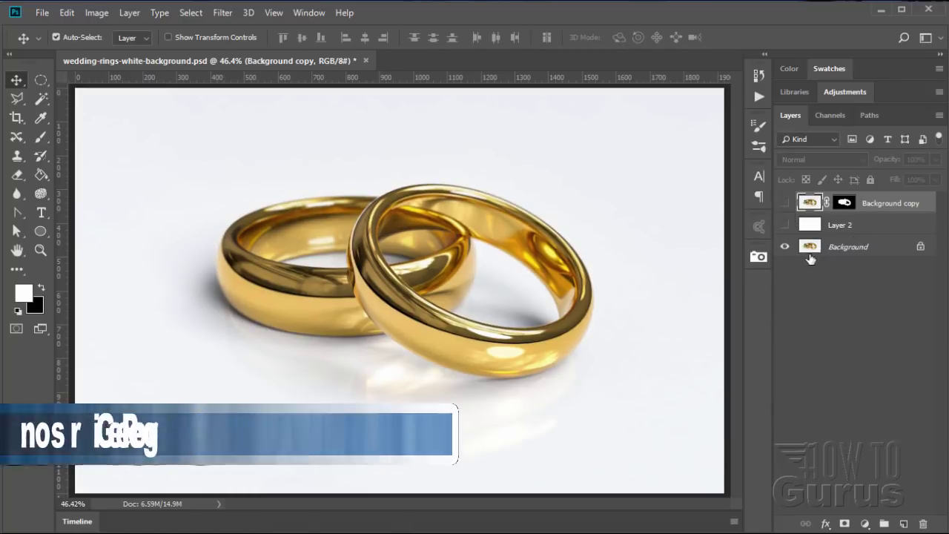
click(785, 224)
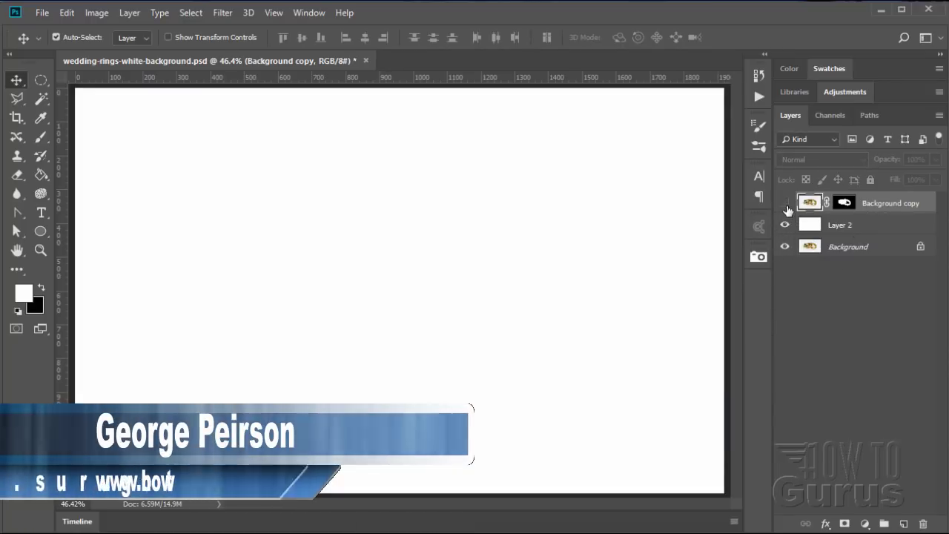
click(785, 203)
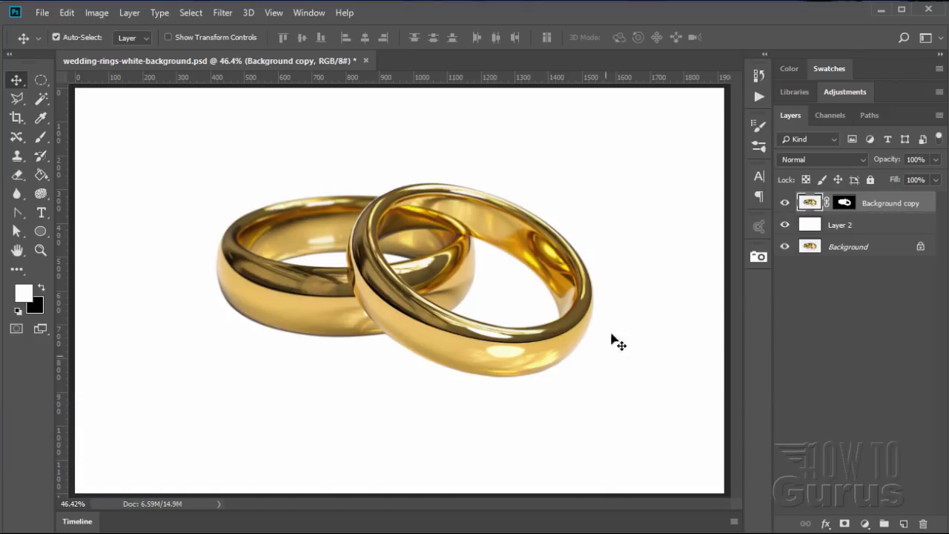
right_click(843, 210)
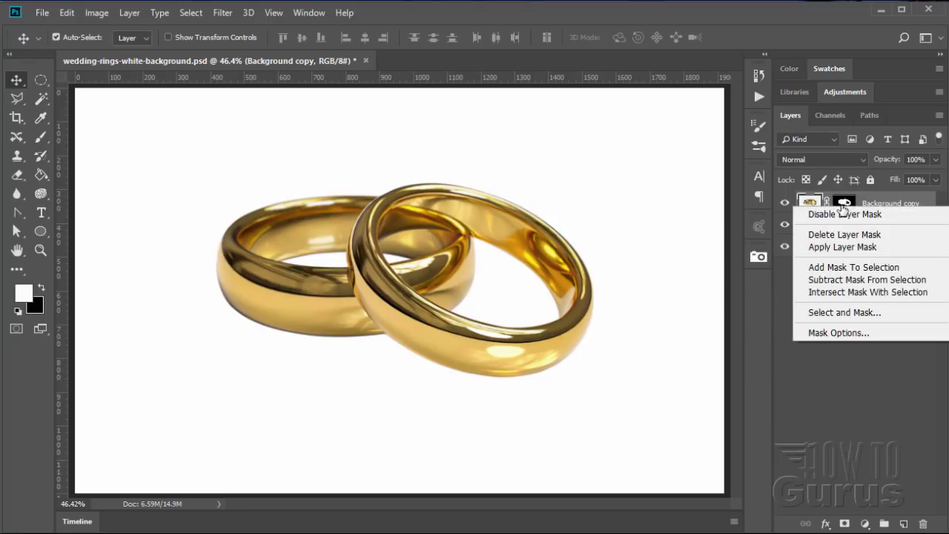
click(861, 214)
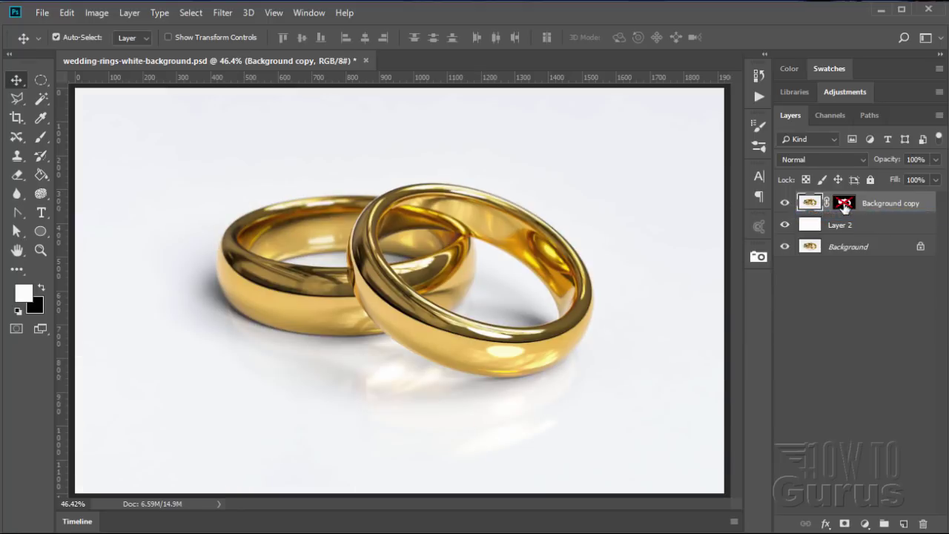
right_click(843, 210)
click(861, 214)
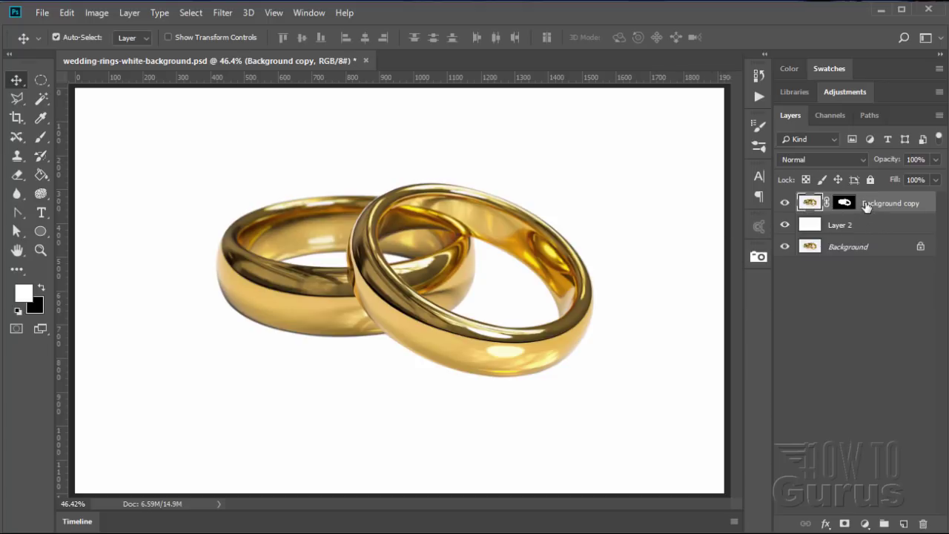
Delete Background copy and Layer 2, then duplicate the Background layer.
shift+click(873, 224)
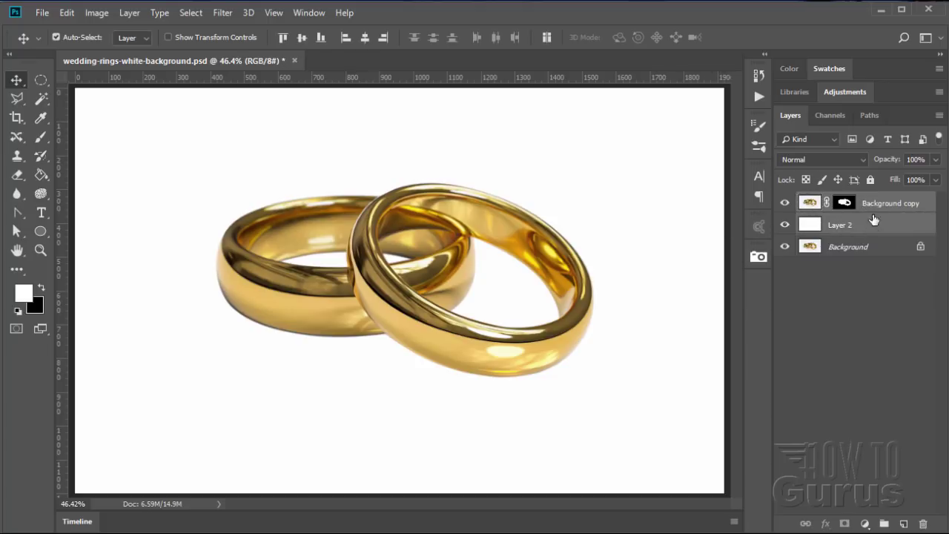
click(923, 525)
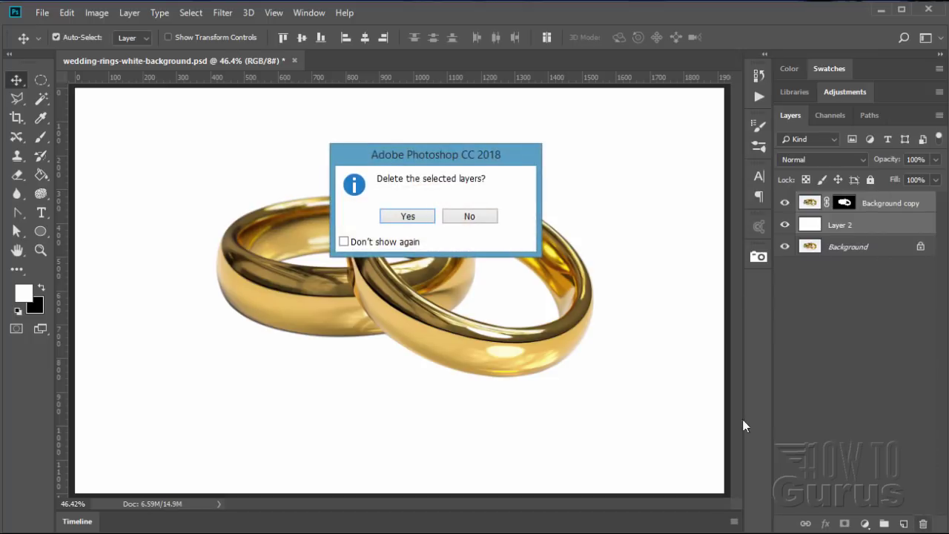
click(413, 216)
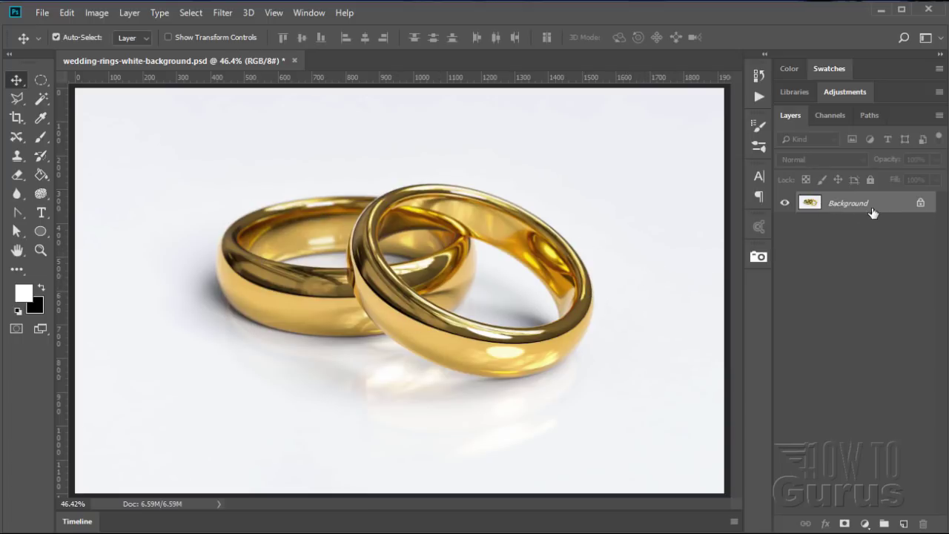
drag(844, 211, 904, 521)
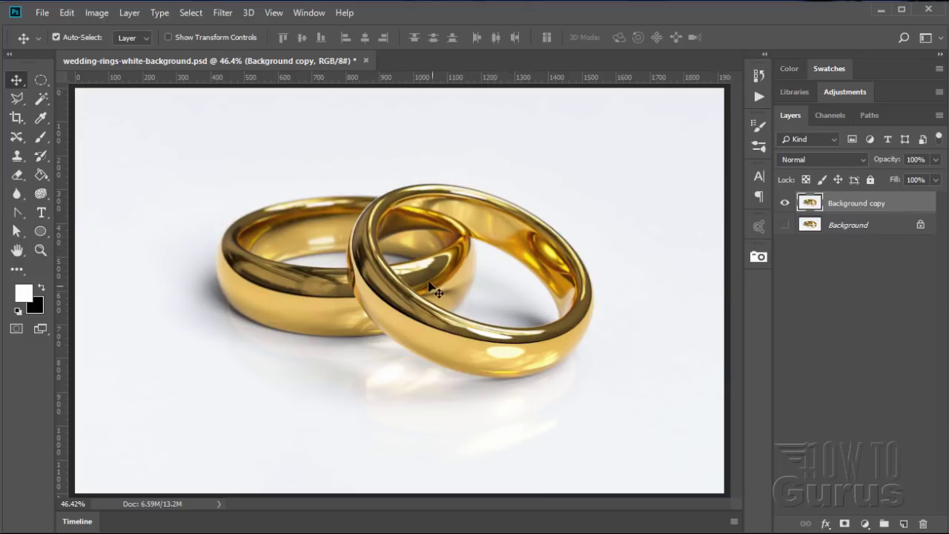
Zoom in on the rings and nudge the Background copy layer slightly left.
click(41, 251)
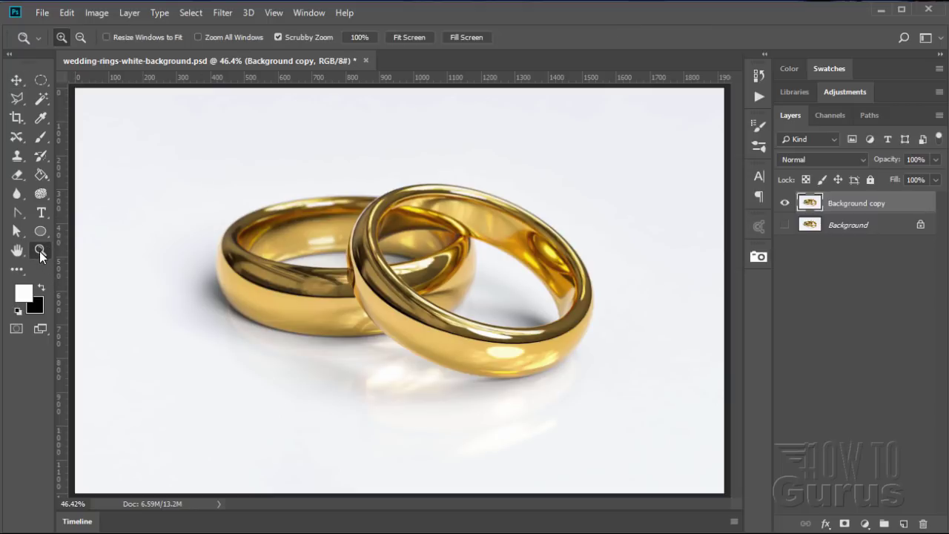
drag(324, 263, 412, 272)
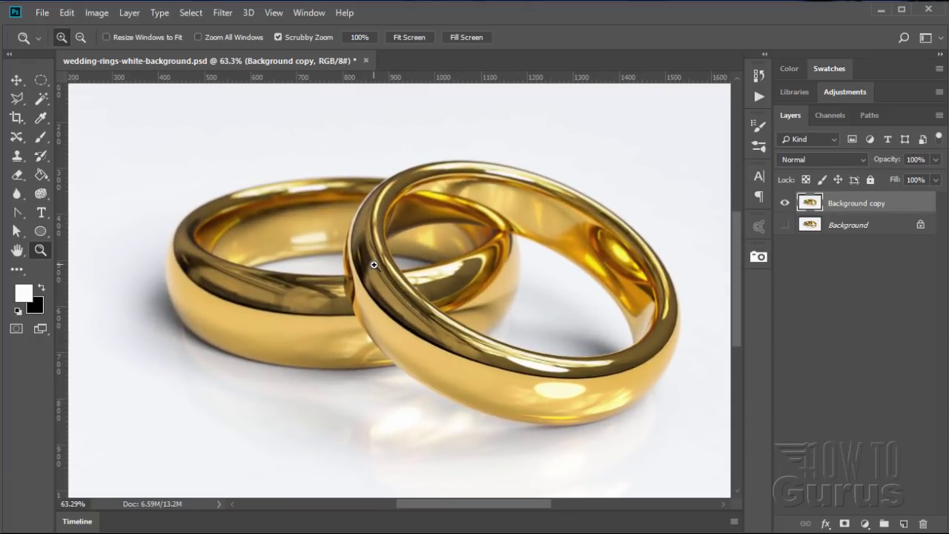
drag(384, 263, 390, 255)
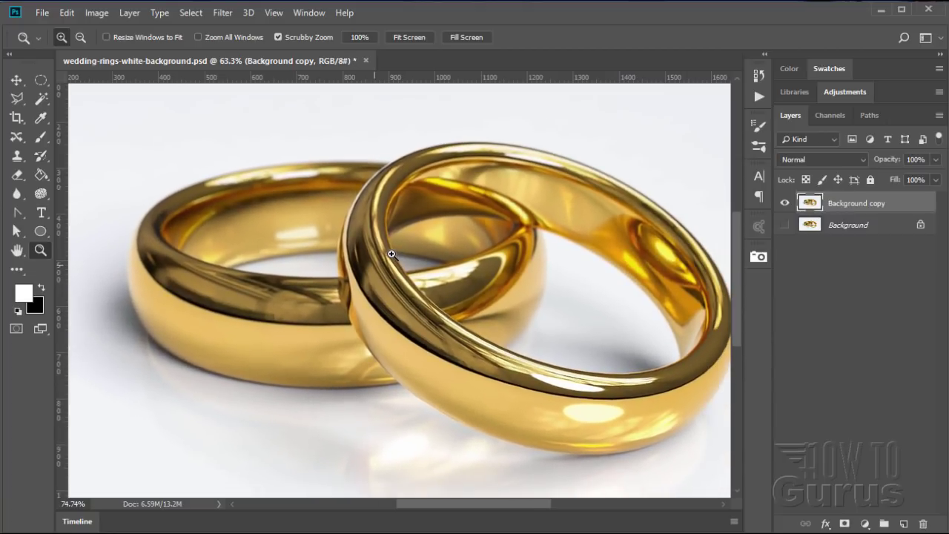
click(16, 79)
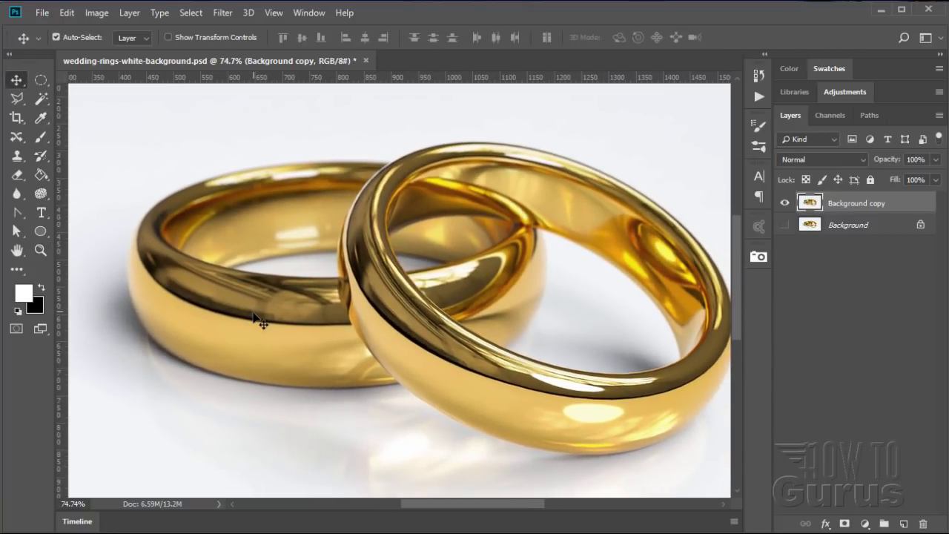
drag(263, 322, 225, 318)
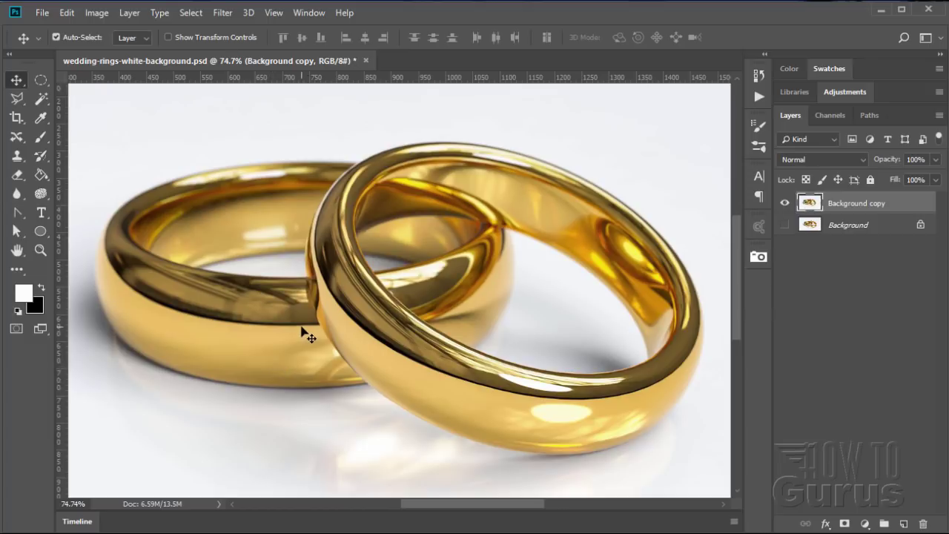
With the Pen Tool, place anchors along the front ring's bottom, lower-right corner and right side.
click(16, 211)
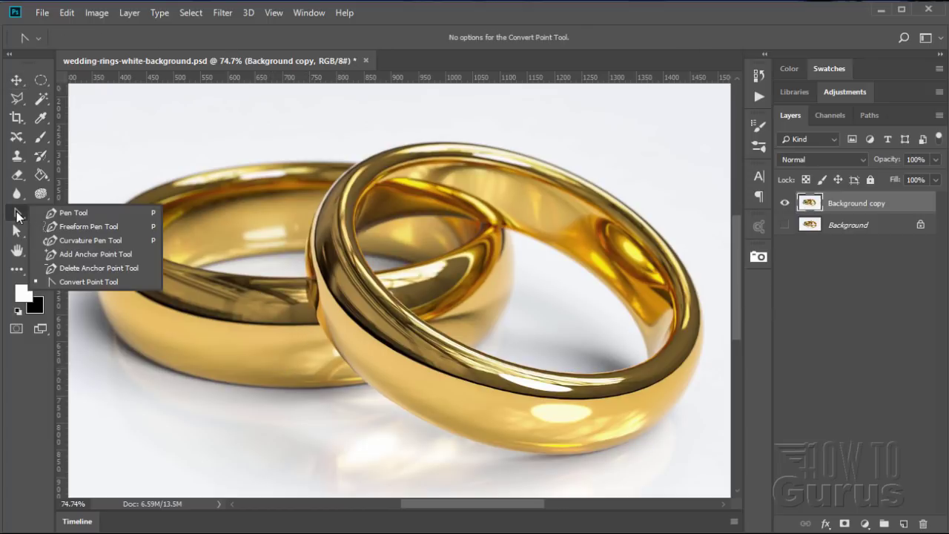
click(80, 213)
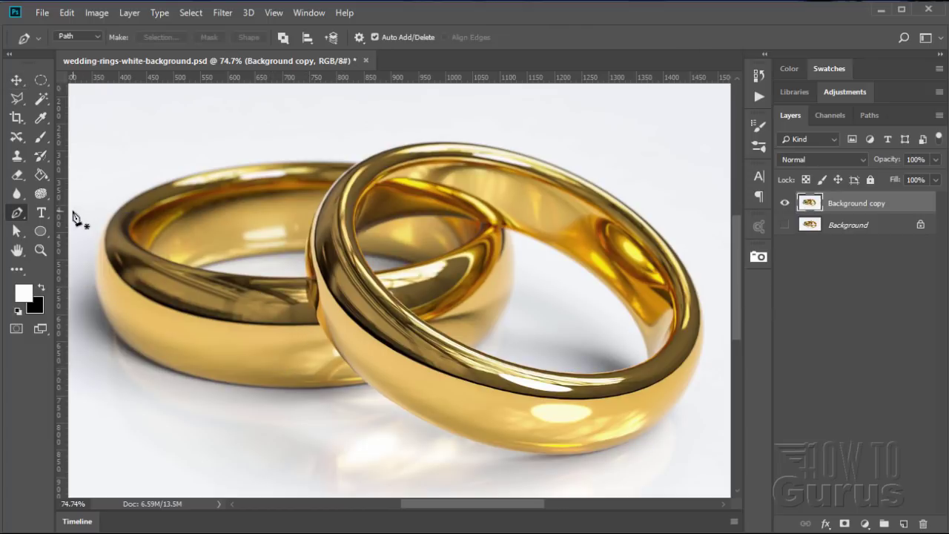
click(367, 385)
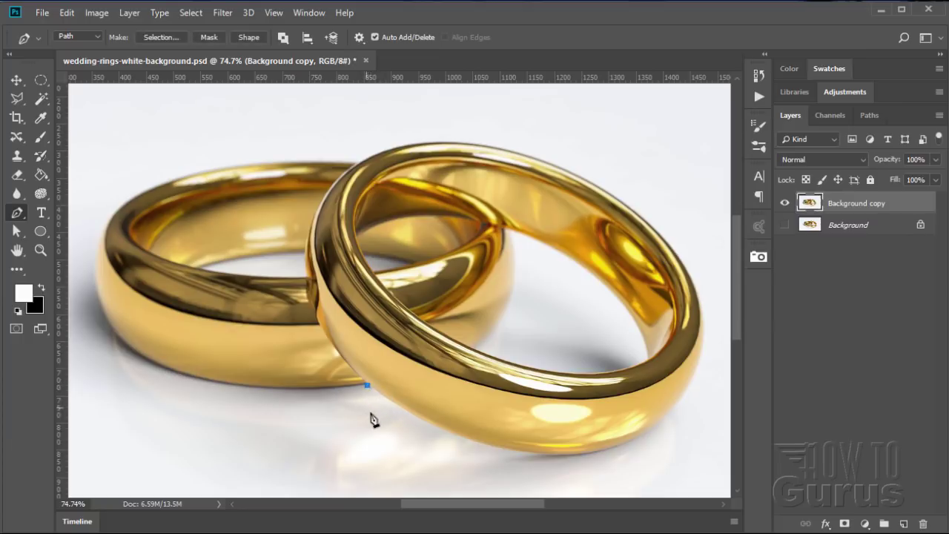
click(500, 448)
click(668, 412)
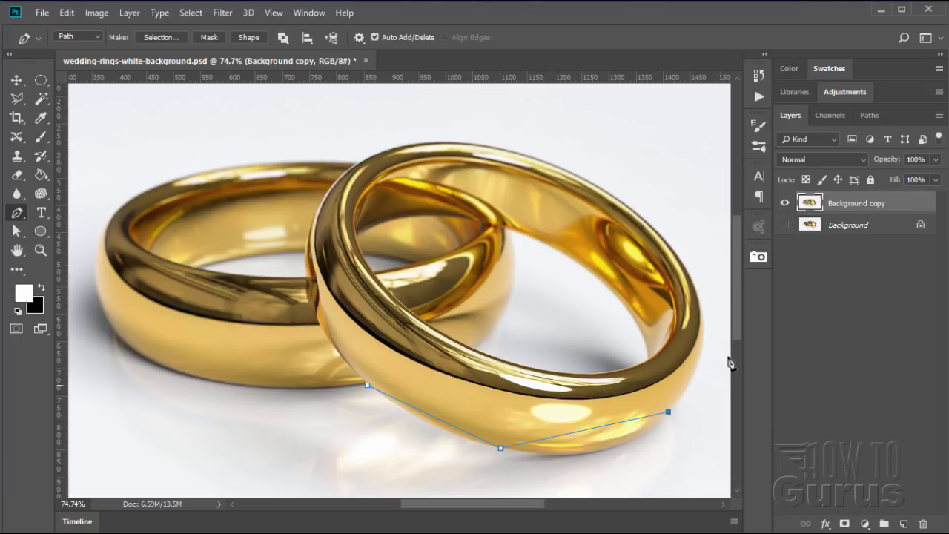
click(697, 294)
Add anchors across the rings' top and around the back ring, closing at the starting anchor.
click(548, 162)
click(359, 162)
click(221, 169)
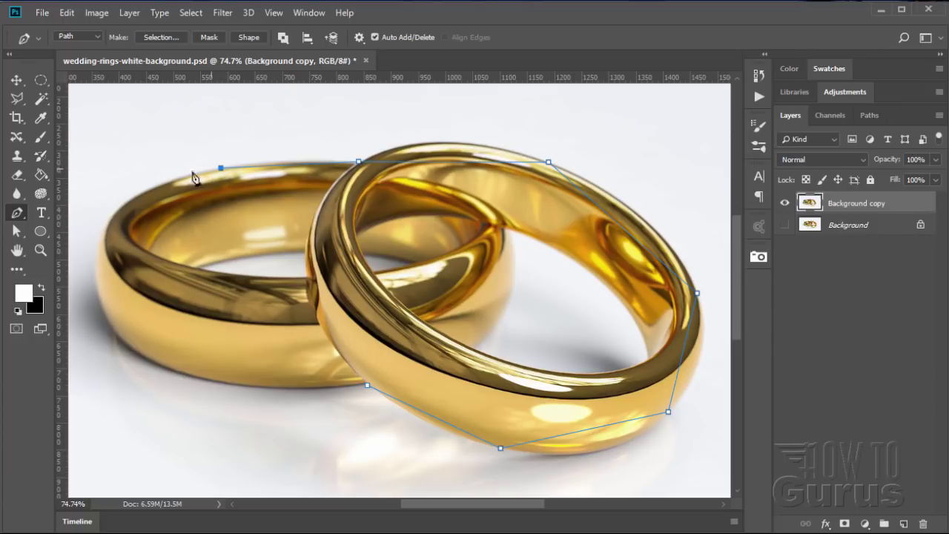
click(107, 221)
click(117, 335)
click(367, 386)
click(234, 386)
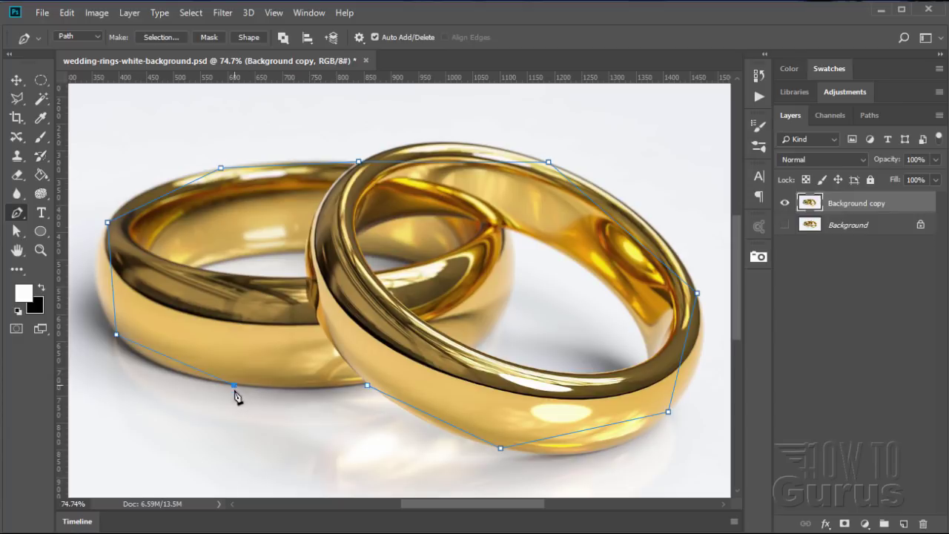
click(368, 386)
With the Convert Point Tool, curve the front ring's bottom, lower-right, right side and top anchors.
right_click(20, 213)
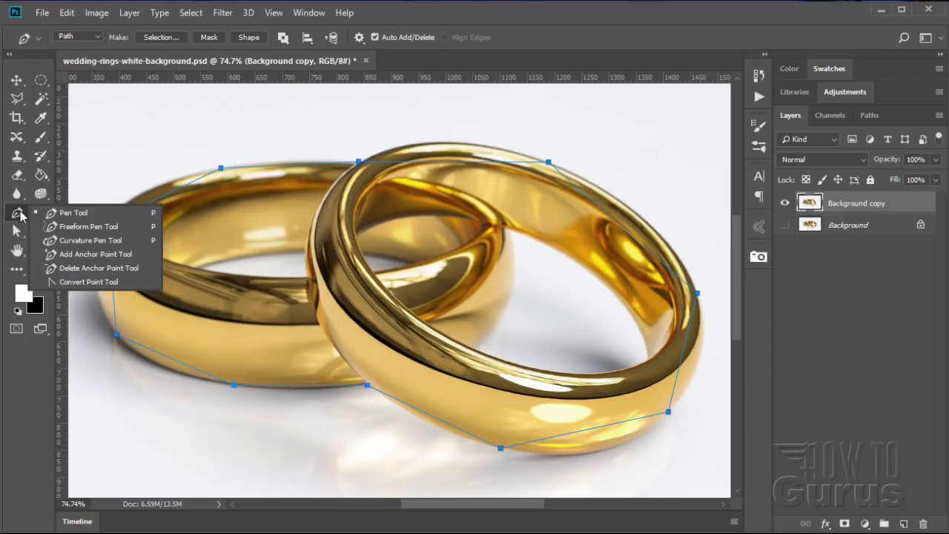
click(89, 282)
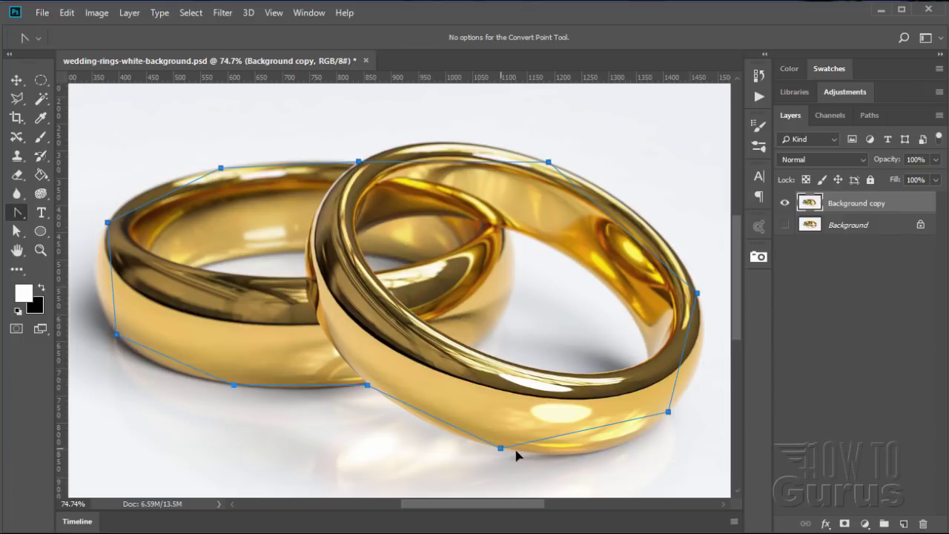
drag(501, 448, 568, 467)
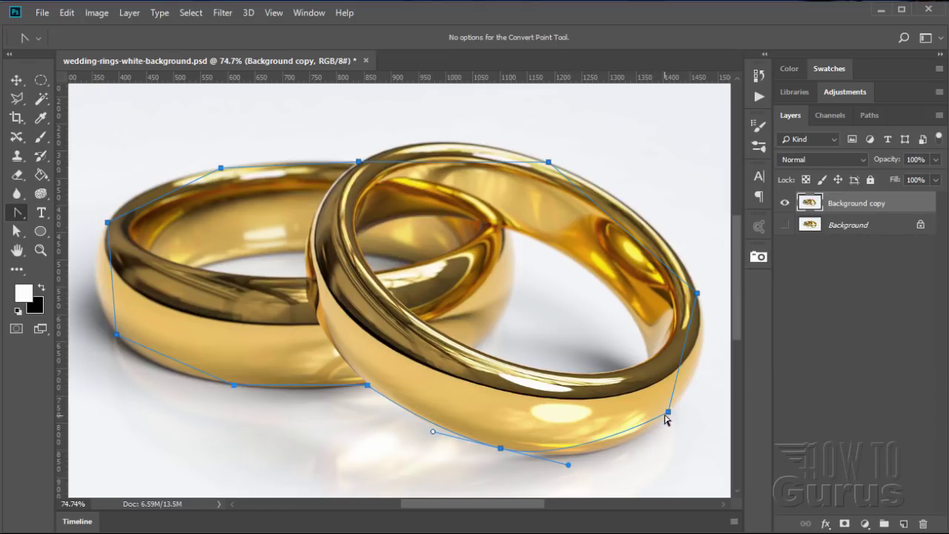
drag(669, 413, 697, 378)
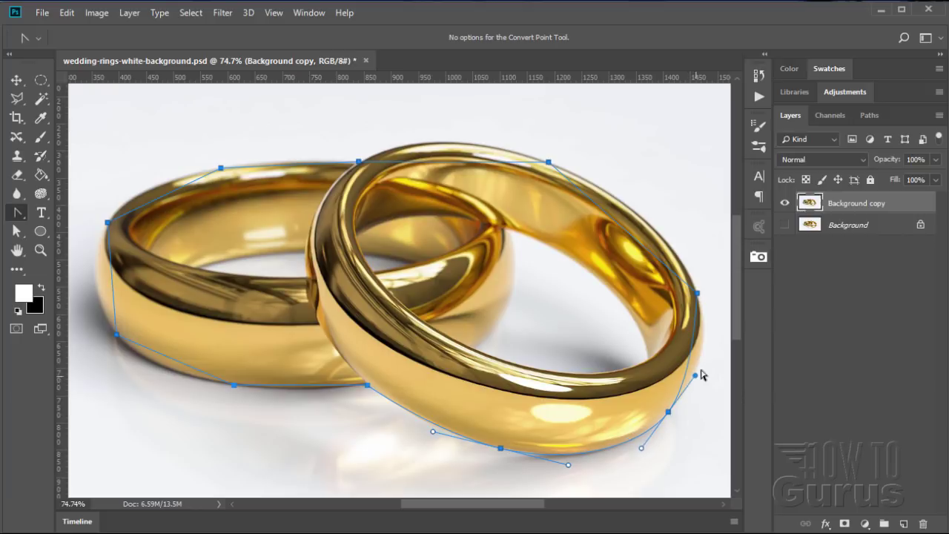
drag(698, 293, 686, 245)
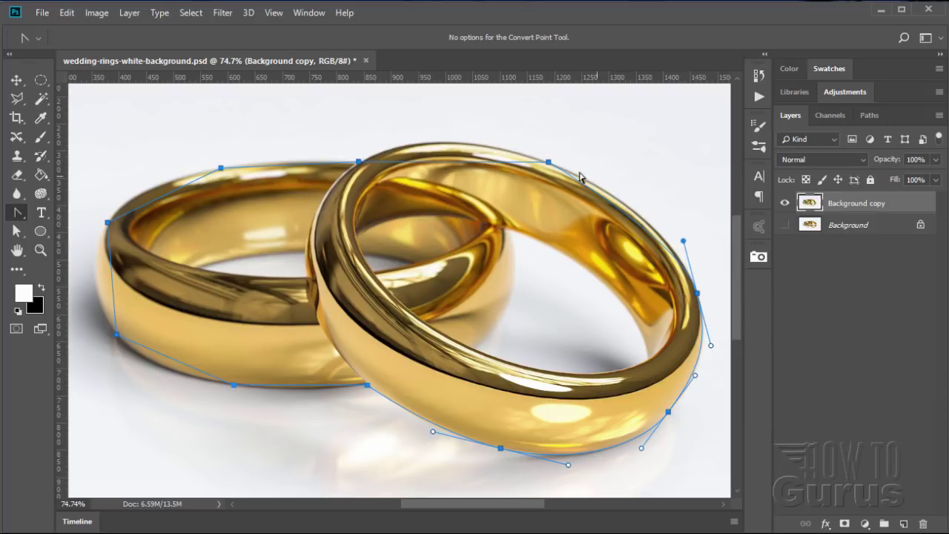
drag(549, 162, 508, 150)
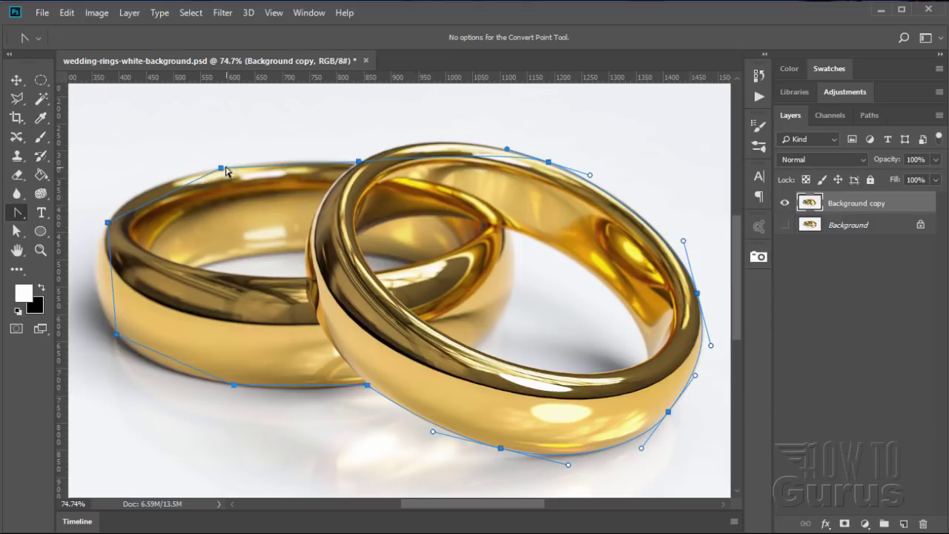
Undo an accidental path move, then curve the back ring's top, left, lower-left and bottom anchors.
mouse_move(221, 168)
mouse_down()
mouse_move(241, 162)
mouse_move(233, 164)
mouse_up()
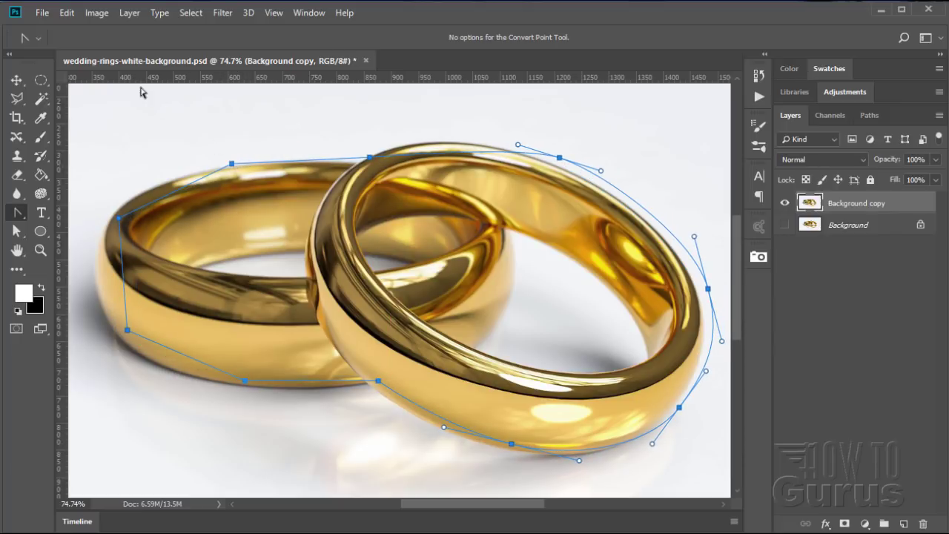
click(67, 12)
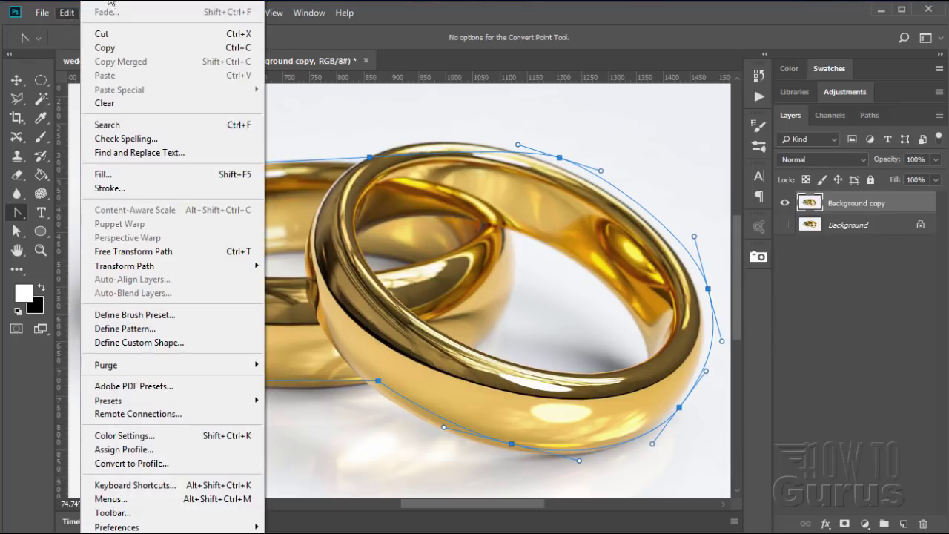
key(ctrl+z)
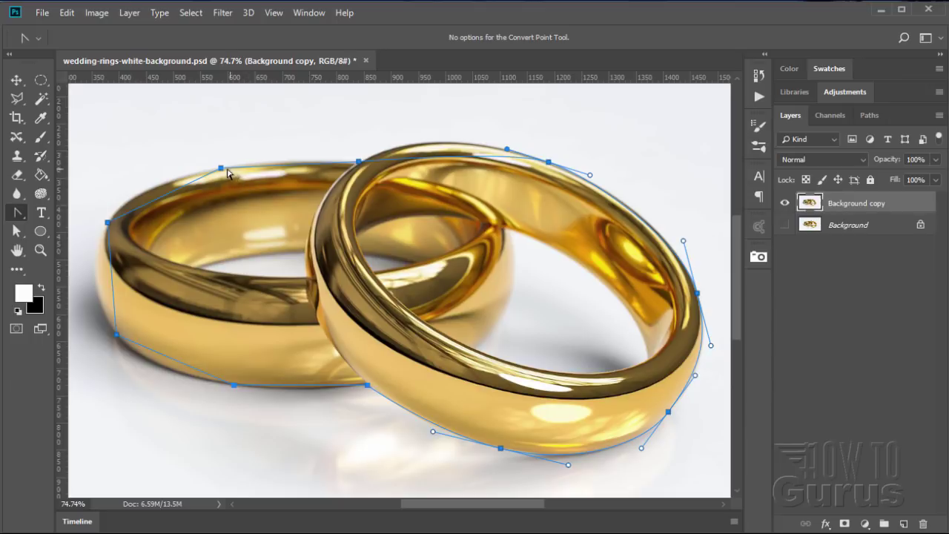
drag(220, 169, 170, 179)
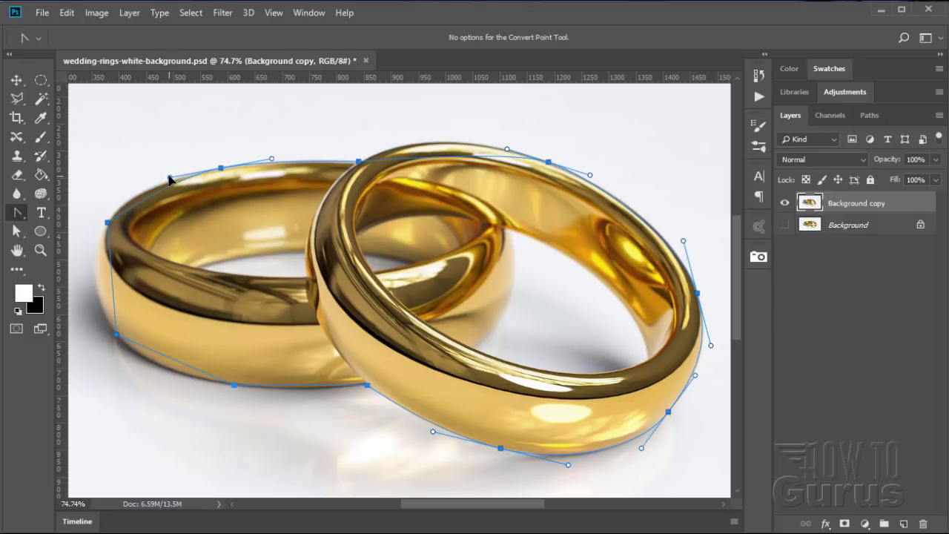
drag(108, 224, 103, 247)
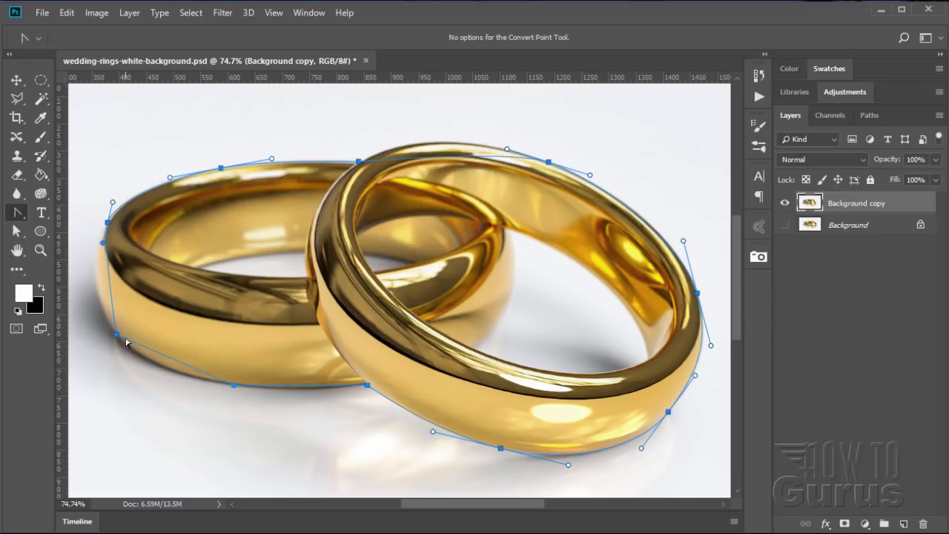
drag(116, 337, 157, 382)
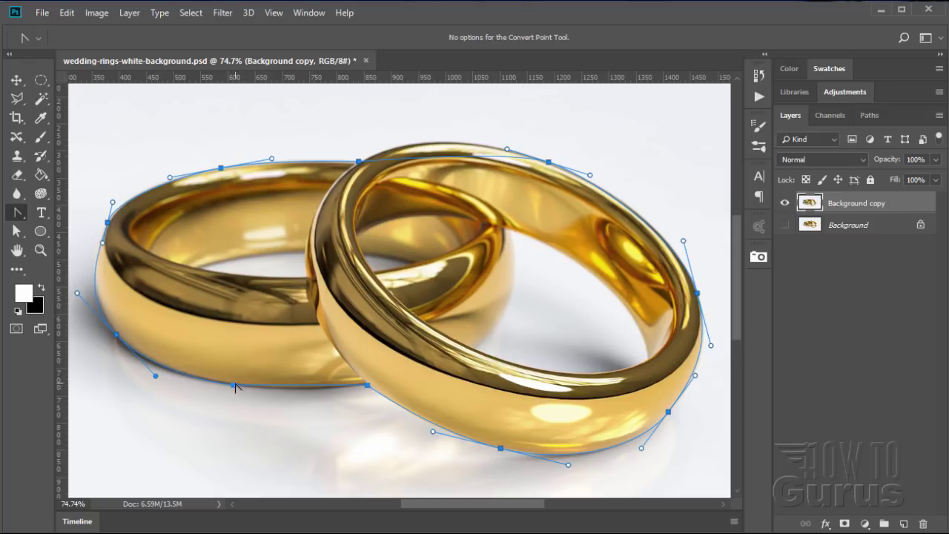
drag(252, 394, 292, 401)
drag(506, 149, 424, 119)
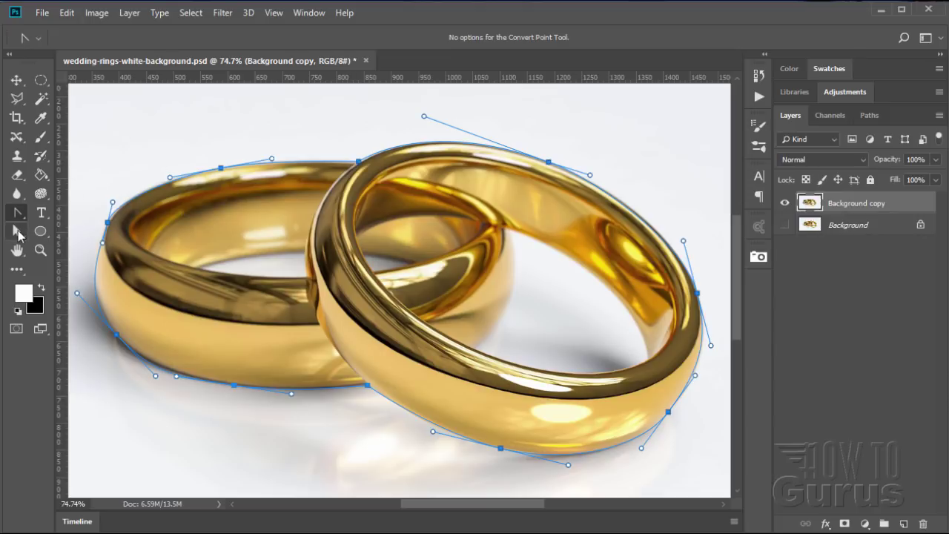
Adjust the back ring's left-side points and handles so the curve hugs its edge.
click(17, 231)
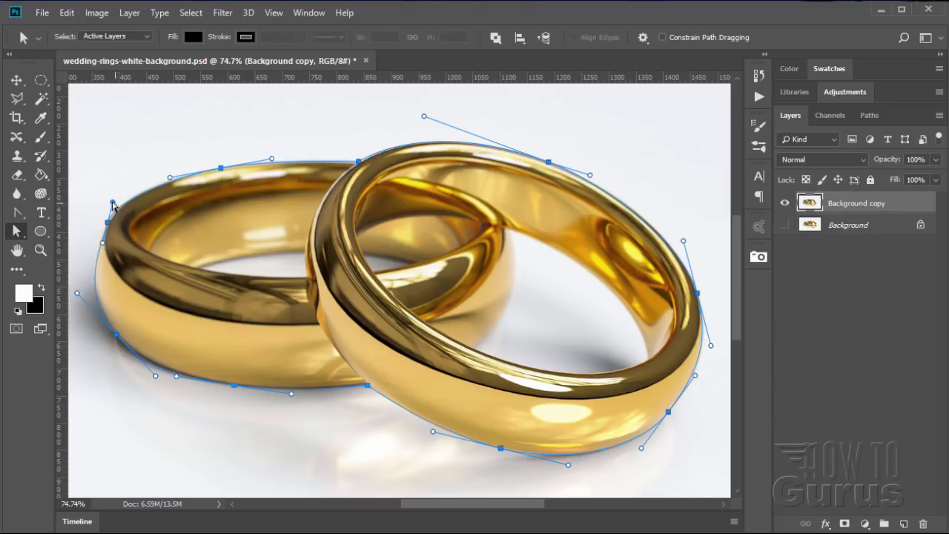
mouse_move(113, 204)
mouse_down()
mouse_move(125, 193)
mouse_move(118, 184)
mouse_move(120, 195)
mouse_up()
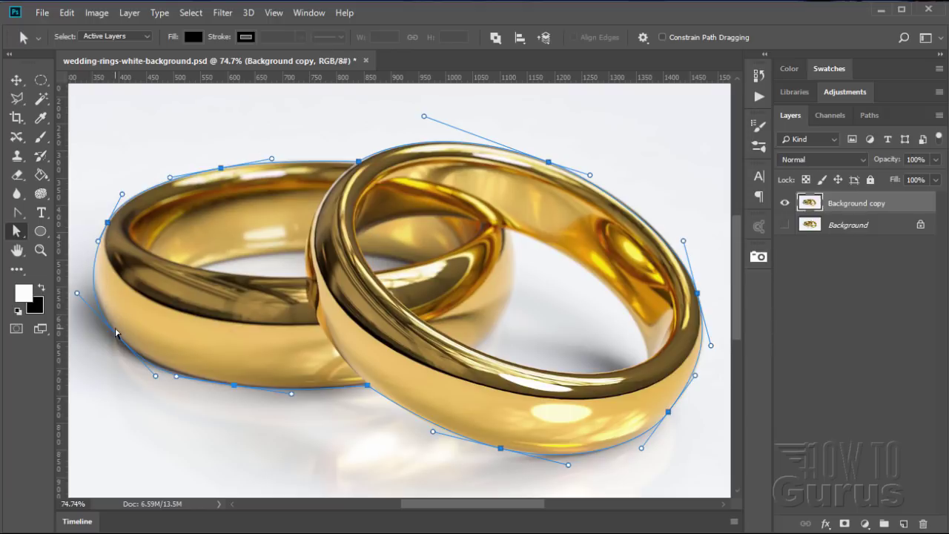
drag(77, 296, 77, 276)
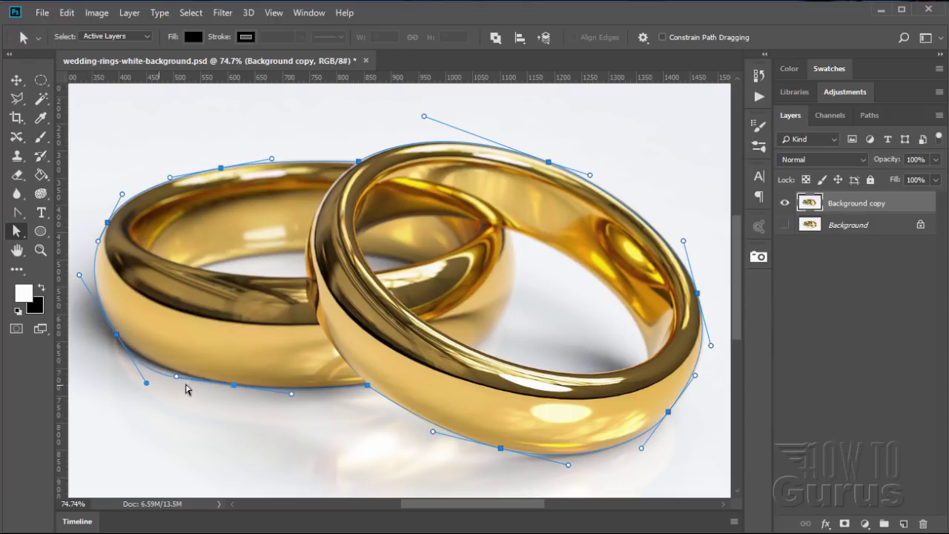
key(alt)
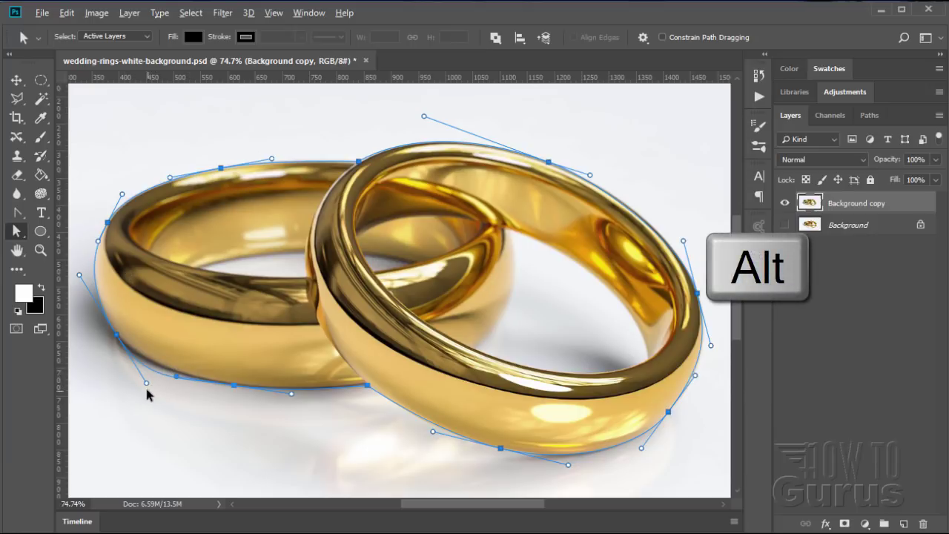
drag(147, 384, 134, 367)
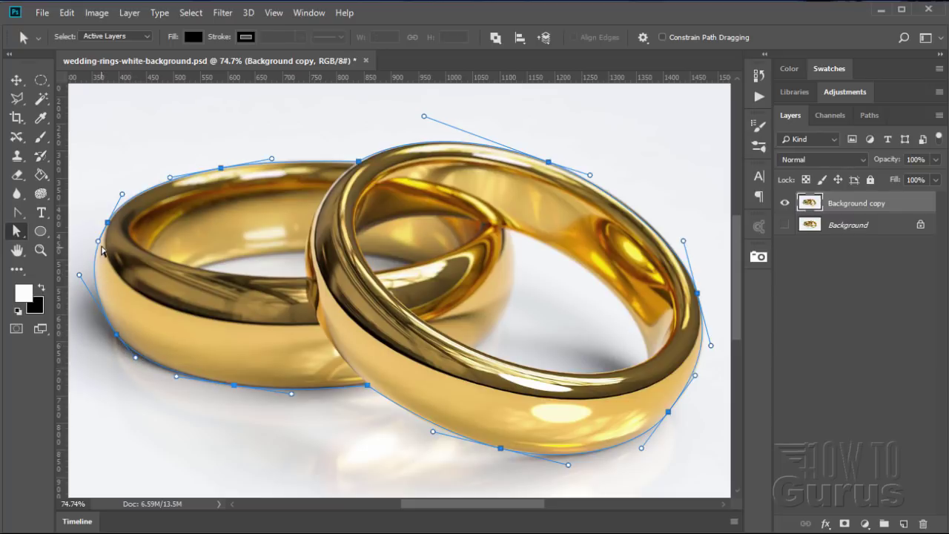
drag(98, 242, 102, 235)
Refine the top meeting curve and nudge the lower points onto the front ring's edge.
click(357, 163)
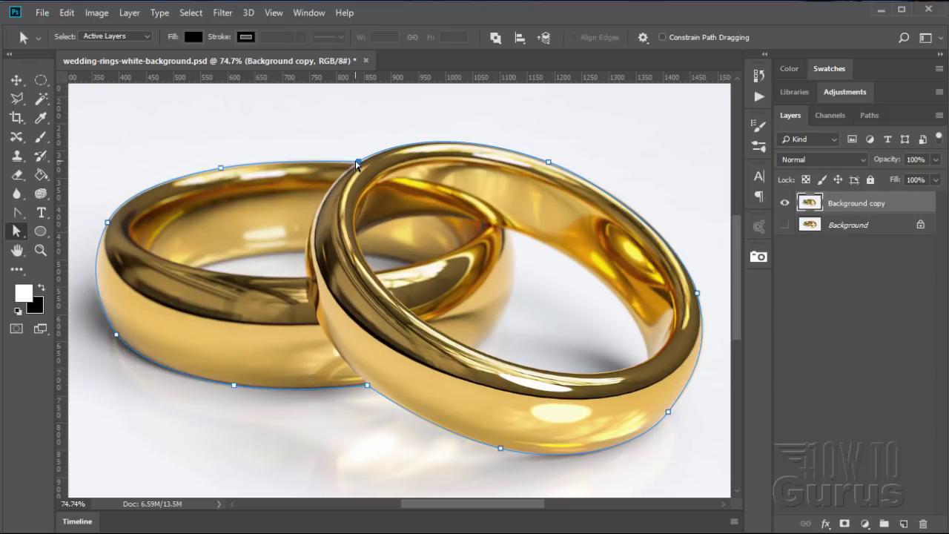
click(359, 163)
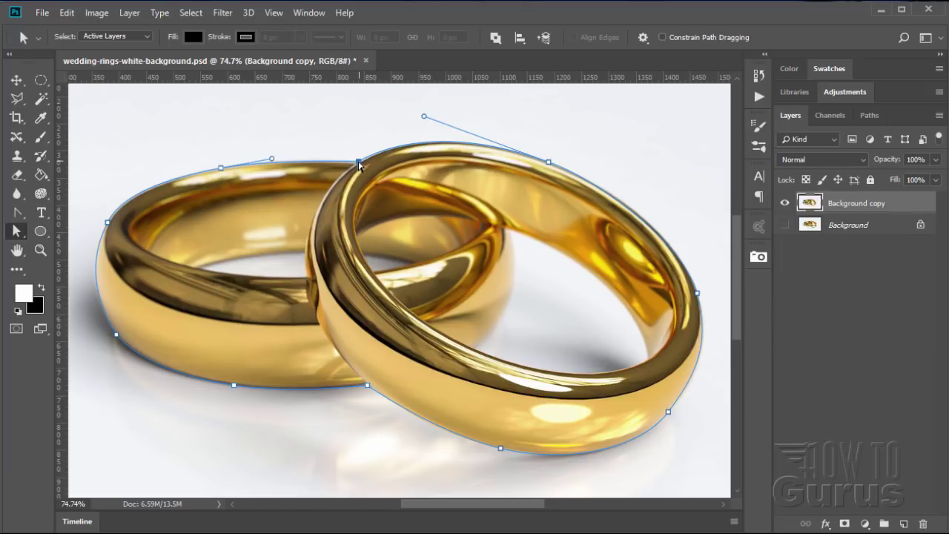
drag(272, 159, 288, 158)
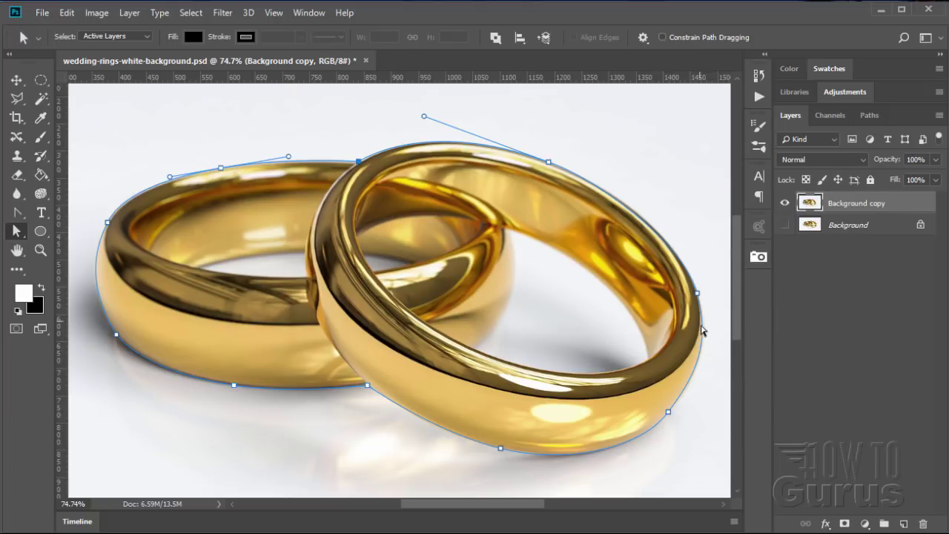
click(501, 448)
drag(501, 450, 497, 450)
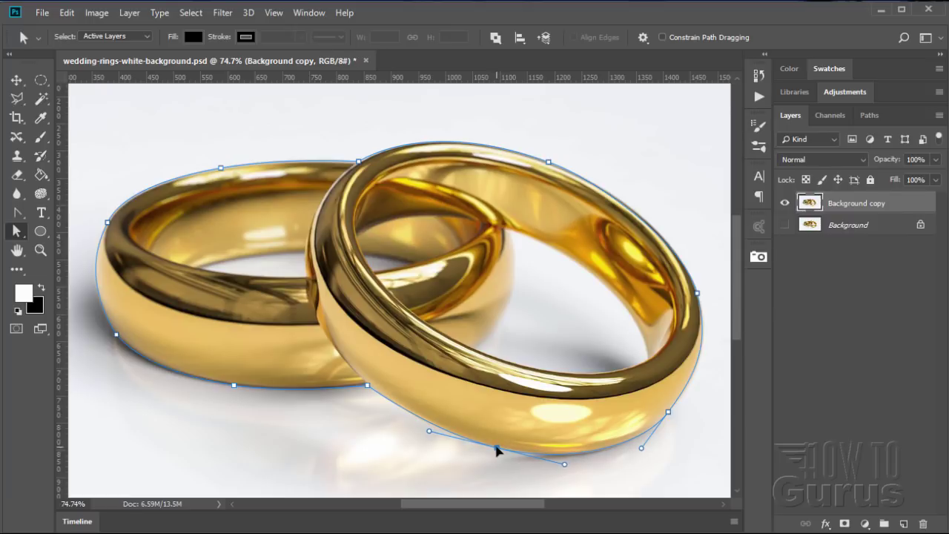
click(368, 388)
drag(367, 386, 371, 386)
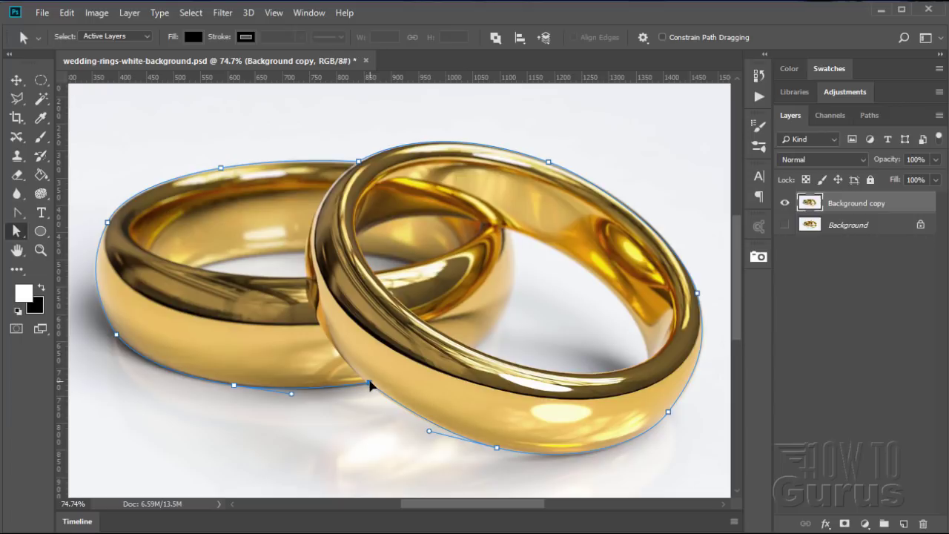
click(429, 431)
drag(429, 432, 416, 428)
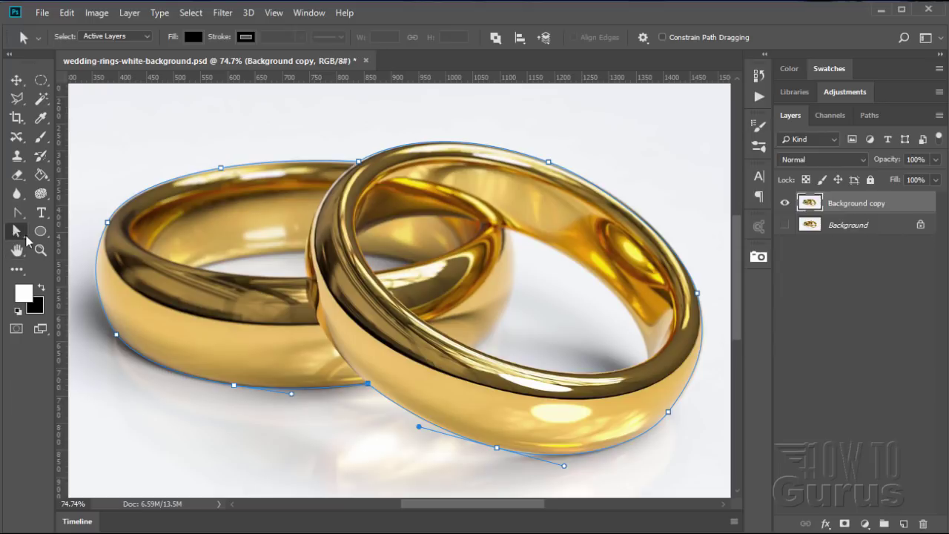
Make a selection from the ring path with a 1 px anti-aliased feather.
right_click(327, 394)
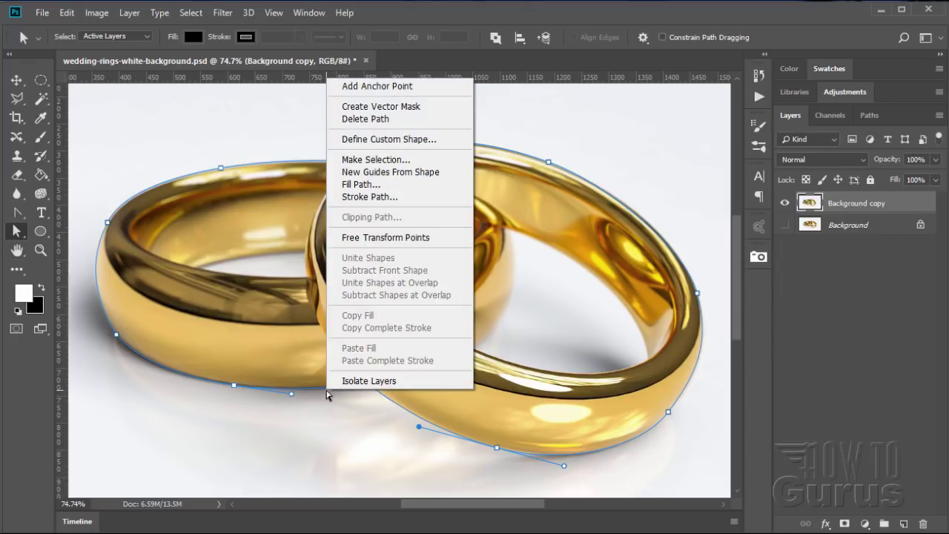
click(382, 157)
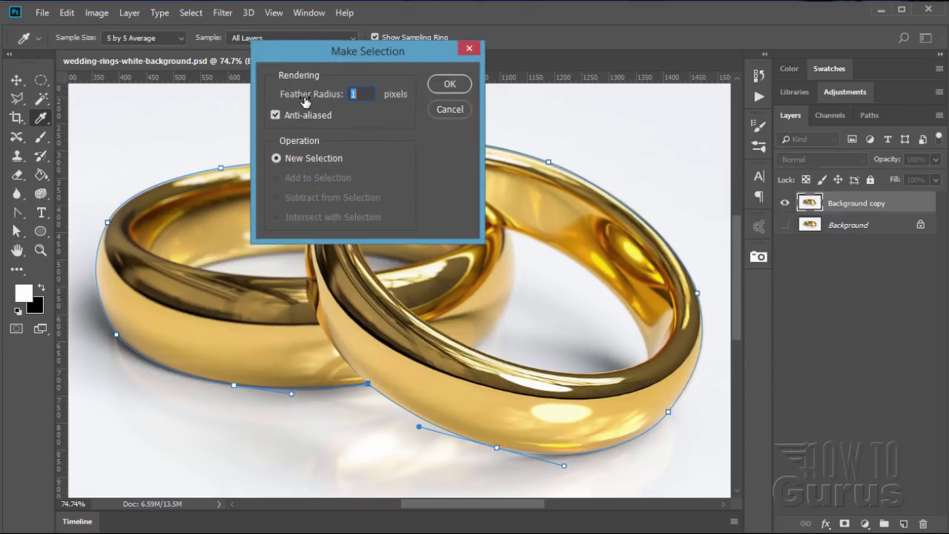
click(446, 85)
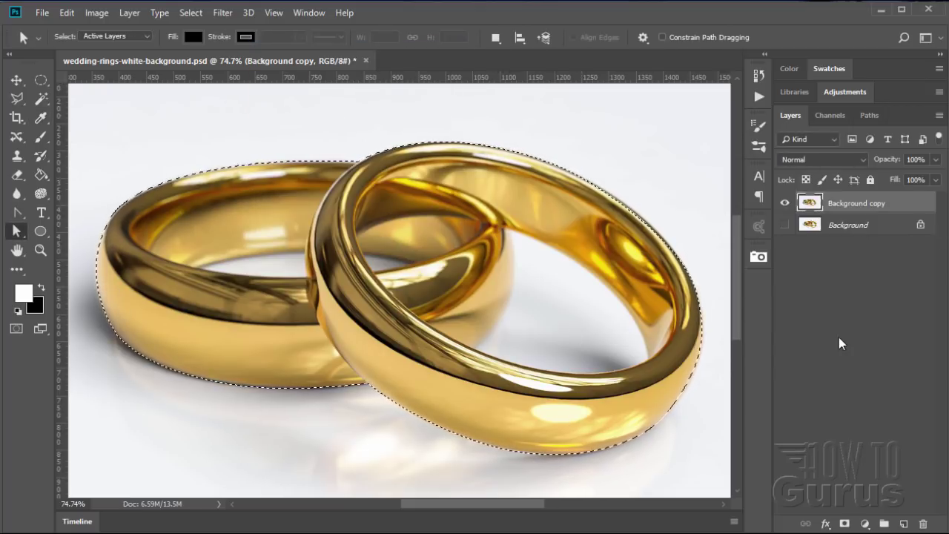
Add a layer mask to Background copy from the active ring selection.
click(844, 524)
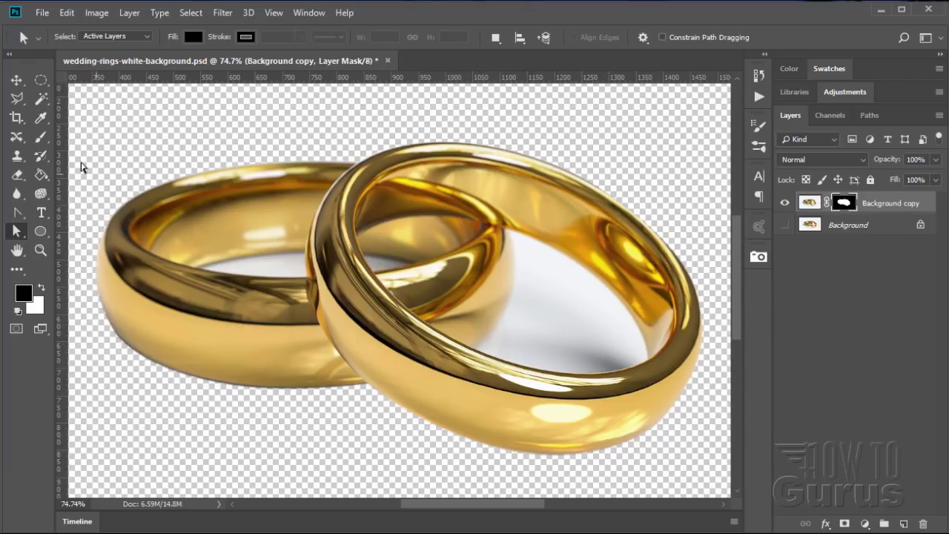
Trace the white gap inside the front ring with six Pen anchors and close the path.
click(20, 214)
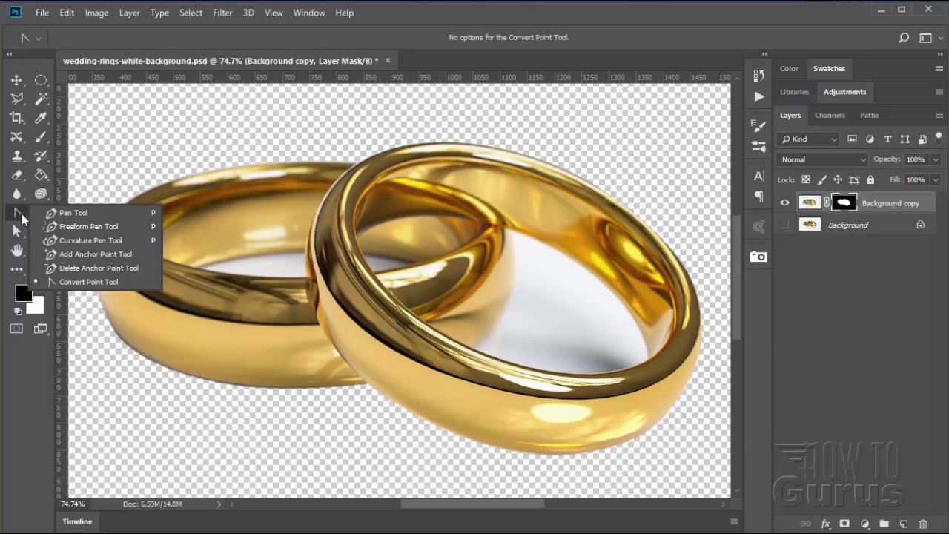
click(68, 212)
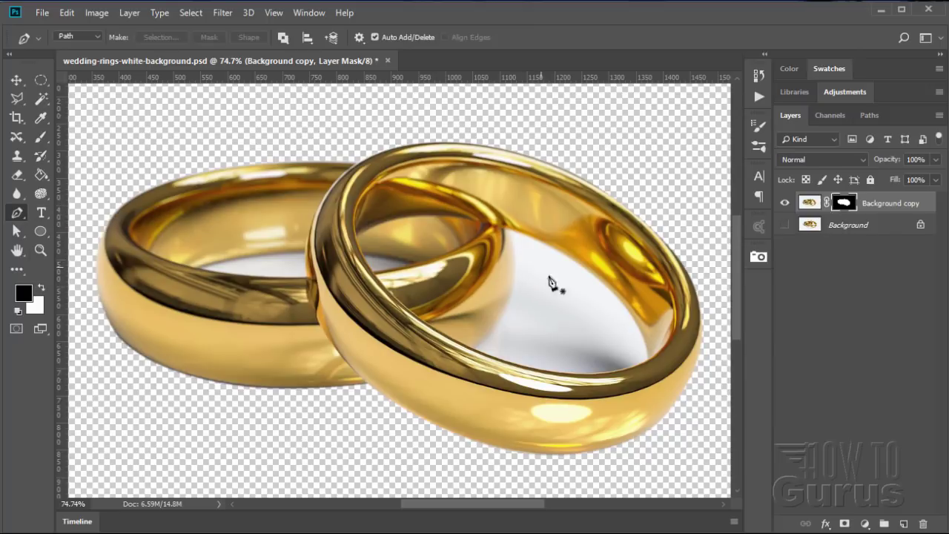
click(509, 229)
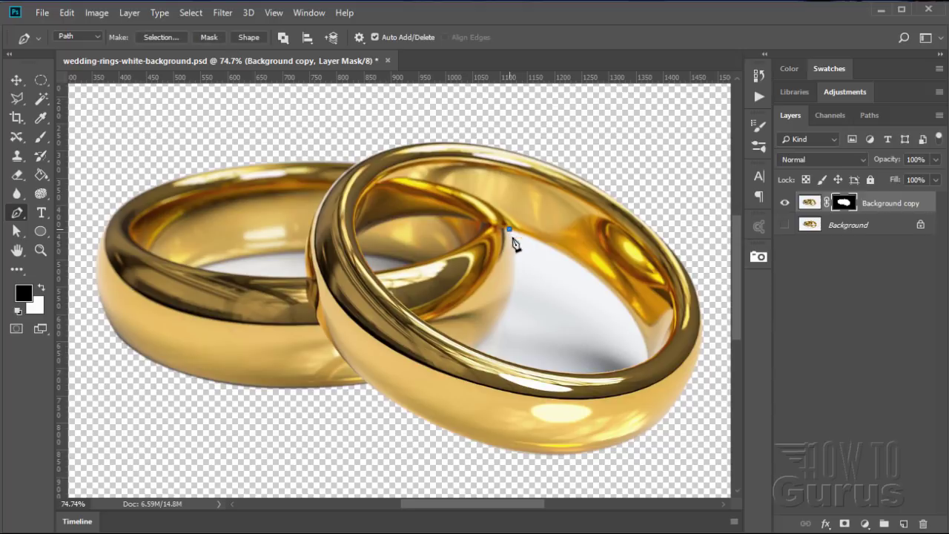
click(590, 273)
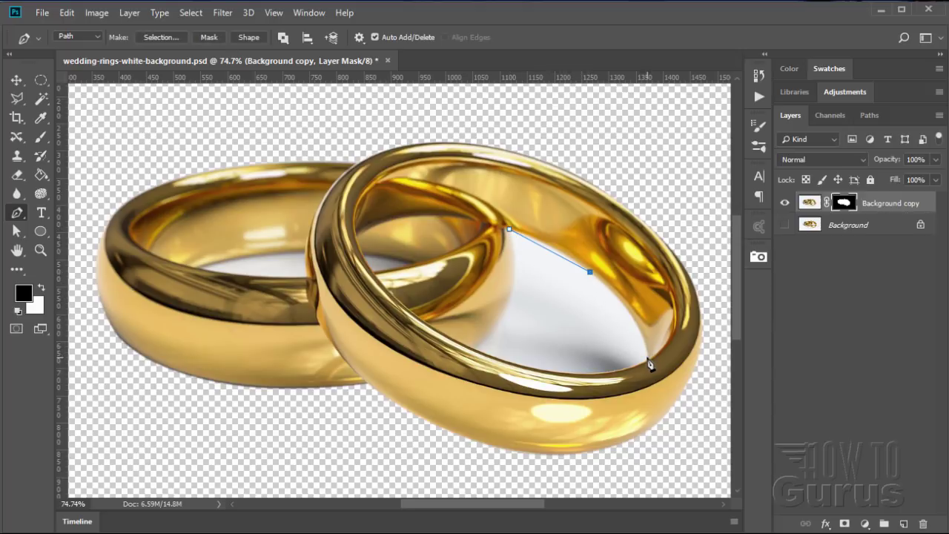
click(648, 359)
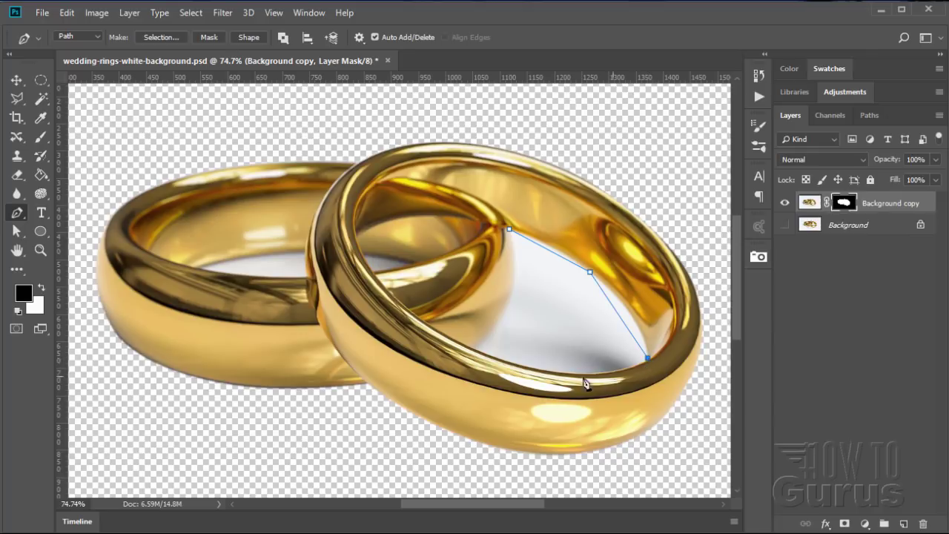
click(545, 371)
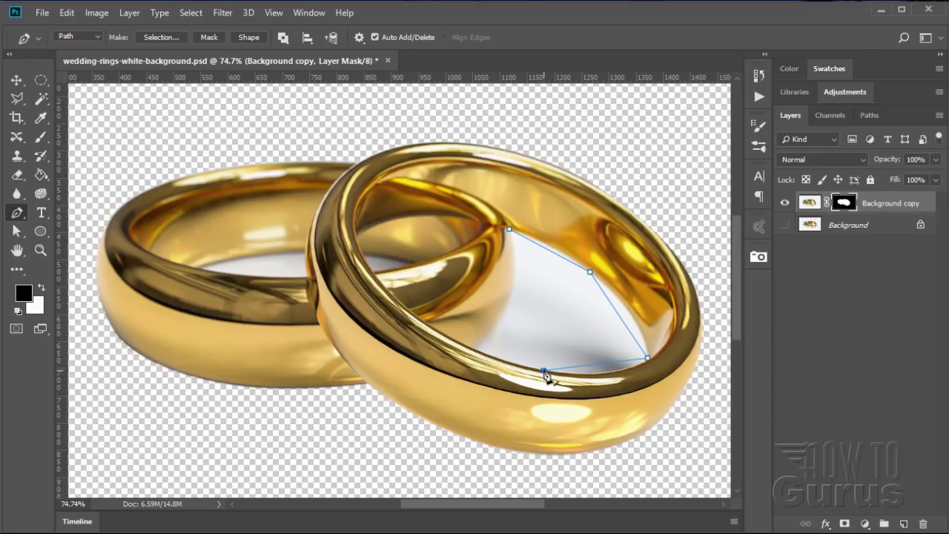
click(474, 348)
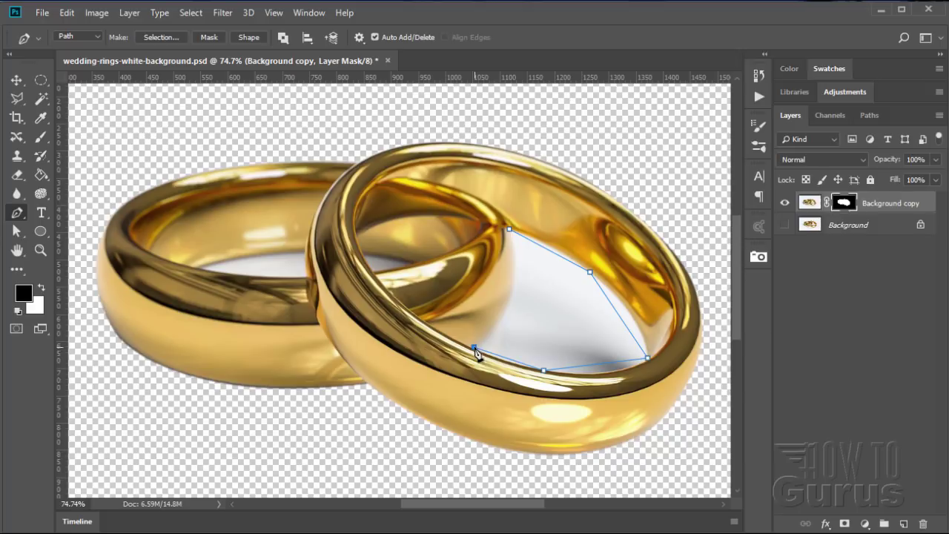
click(514, 289)
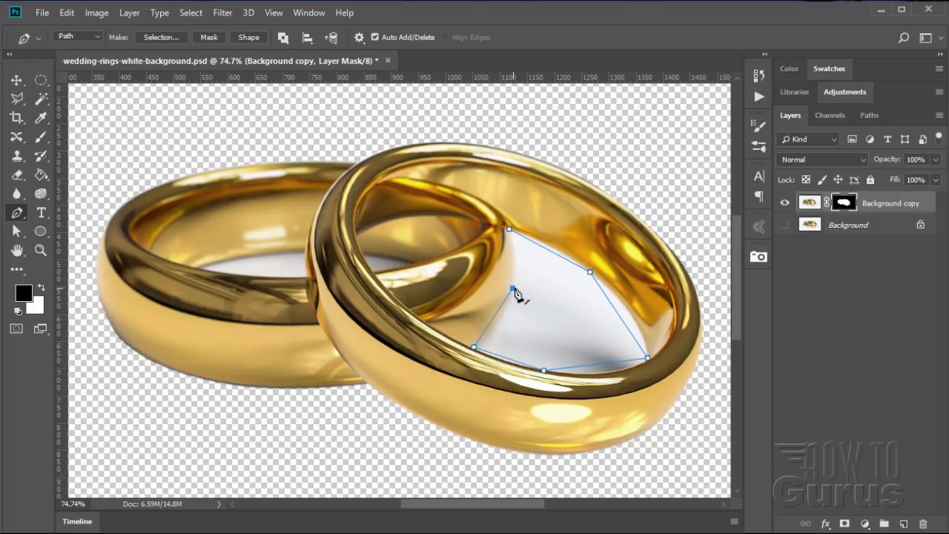
click(510, 234)
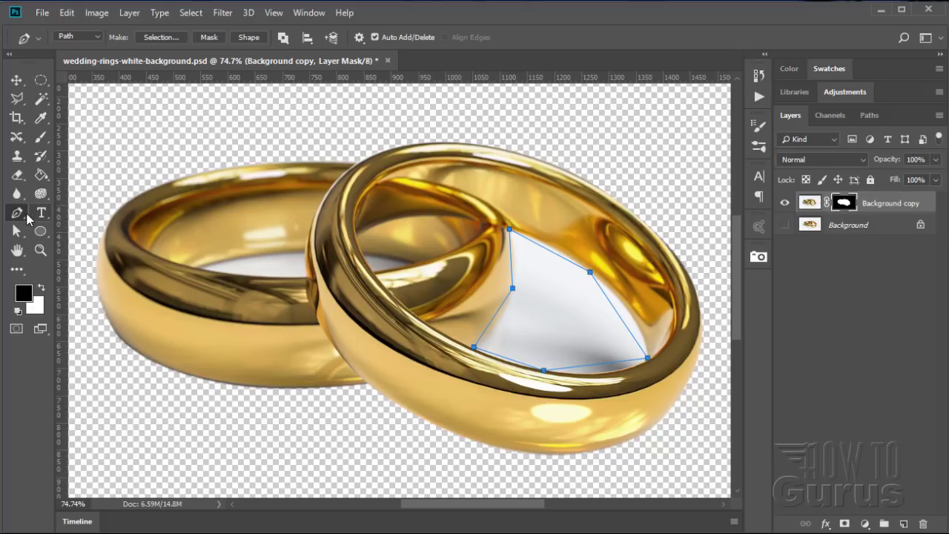
right_click(23, 215)
Convert the left, bottom and right anchors into smooth curves following the front ring's inner edge.
click(74, 279)
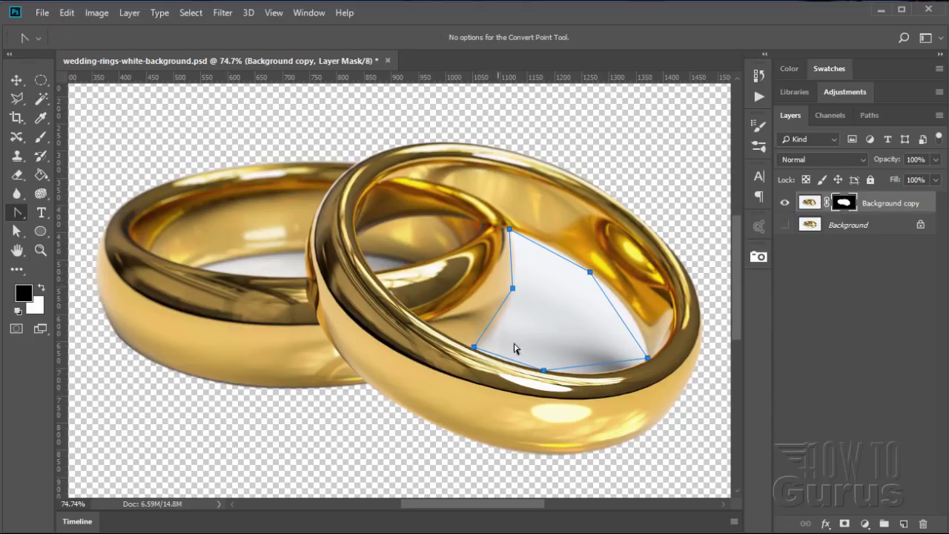
drag(590, 272, 625, 301)
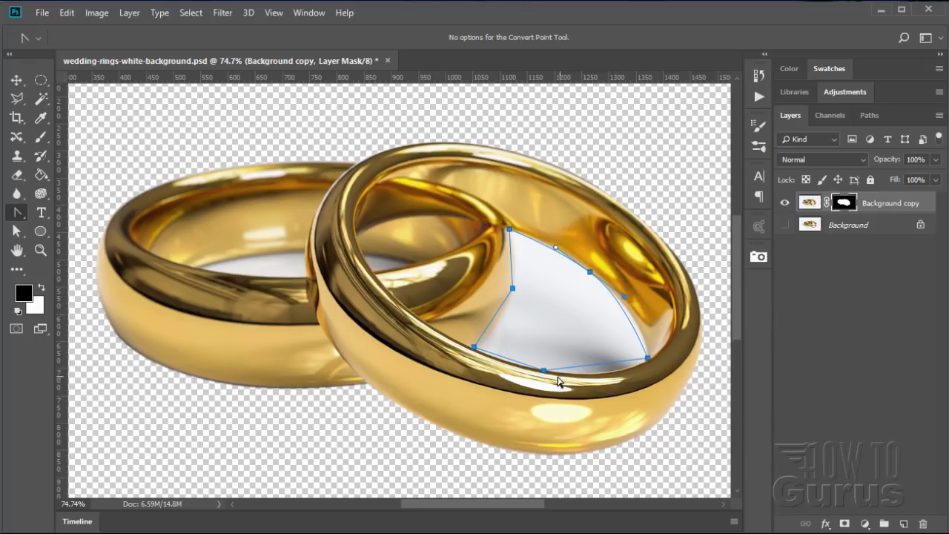
drag(543, 369, 483, 357)
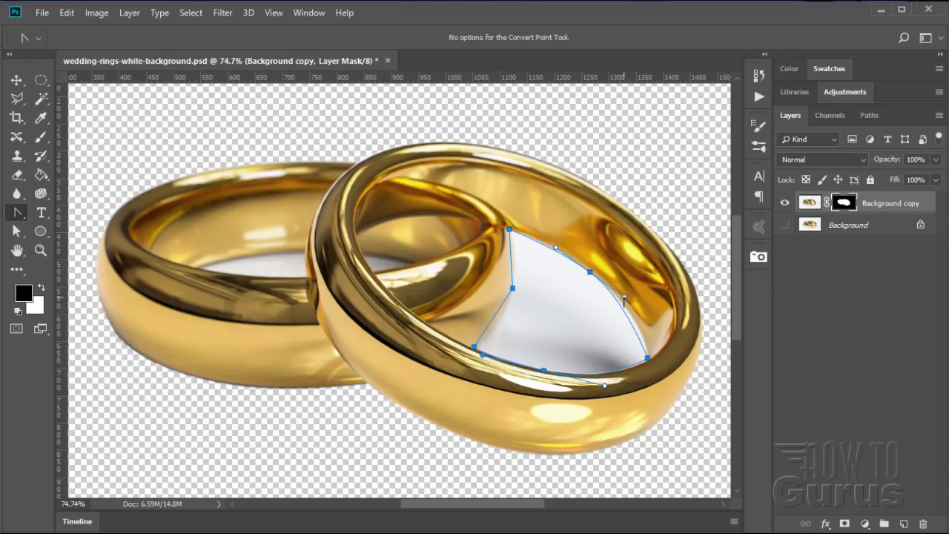
drag(513, 289, 520, 252)
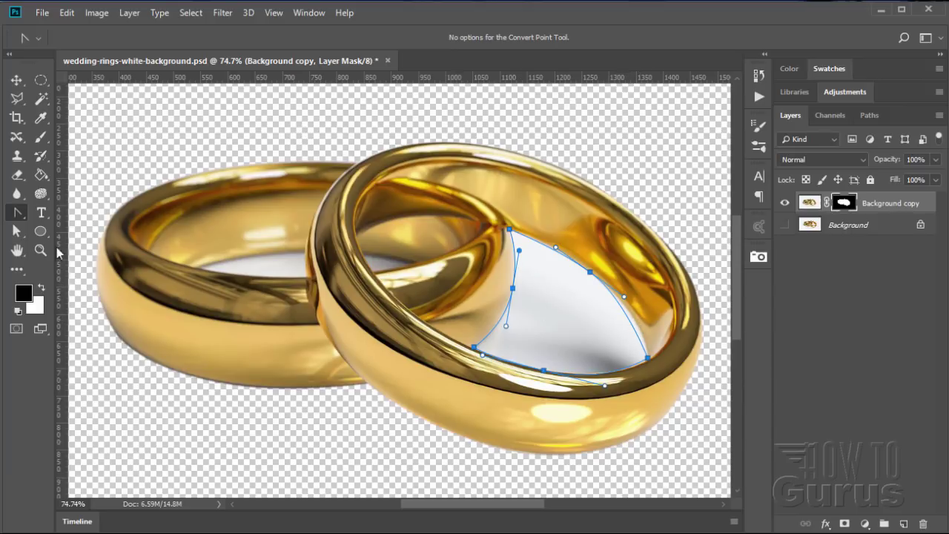
Bow the path's right edge outward and nudge the whole path with the arrow keys to fit the gap.
click(21, 231)
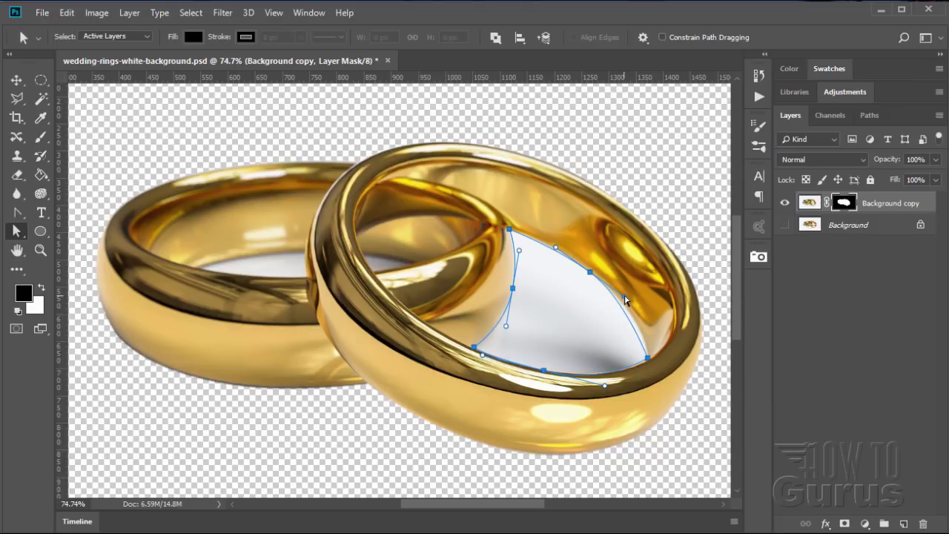
drag(625, 300, 647, 316)
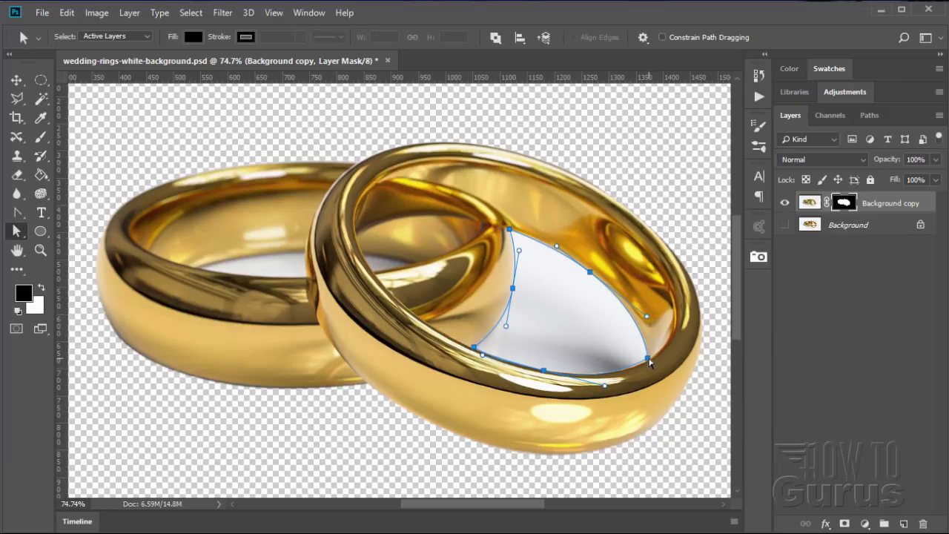
key(Left)
key(Left)
key(Left)
key(Left)
key(Left)
key(Left)
key(Left)
key(Left)
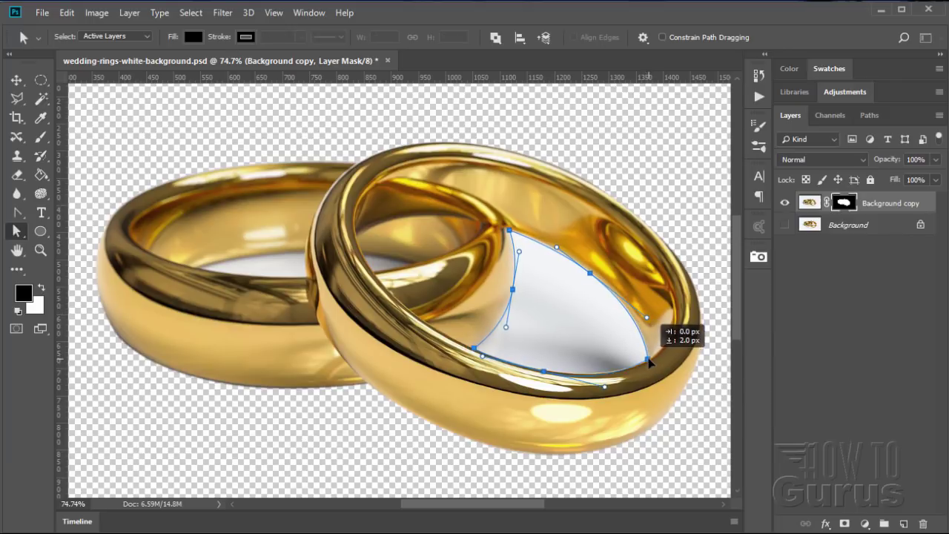
key(Up)
key(Up)
key(Right)
key(Right)
key(Right)
key(Right)
key(Right)
key(Right)
key(Right)
key(Right)
key(Right)
key(Down)
key(Down)
key(Down)
key(Down)
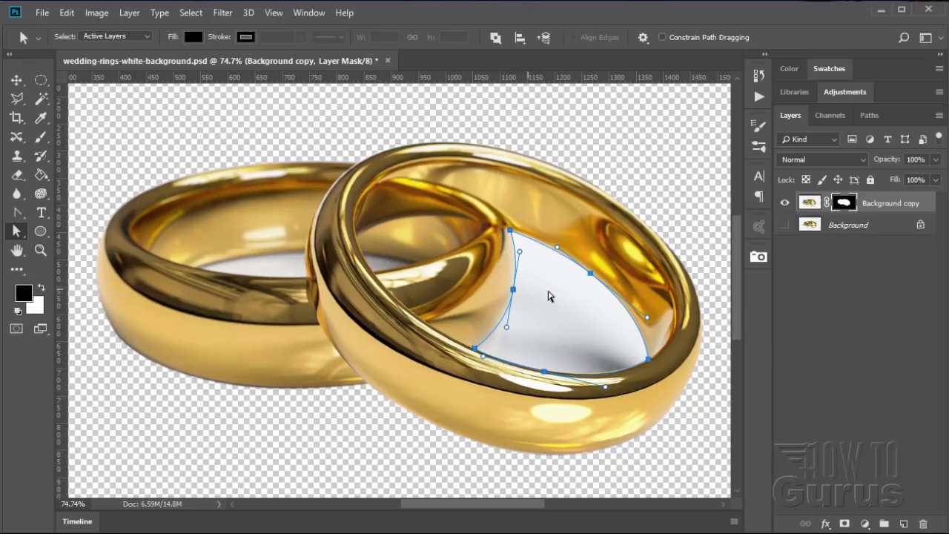
Make a selection from the inner-gap path with a 1-pixel feather radius.
right_click(532, 245)
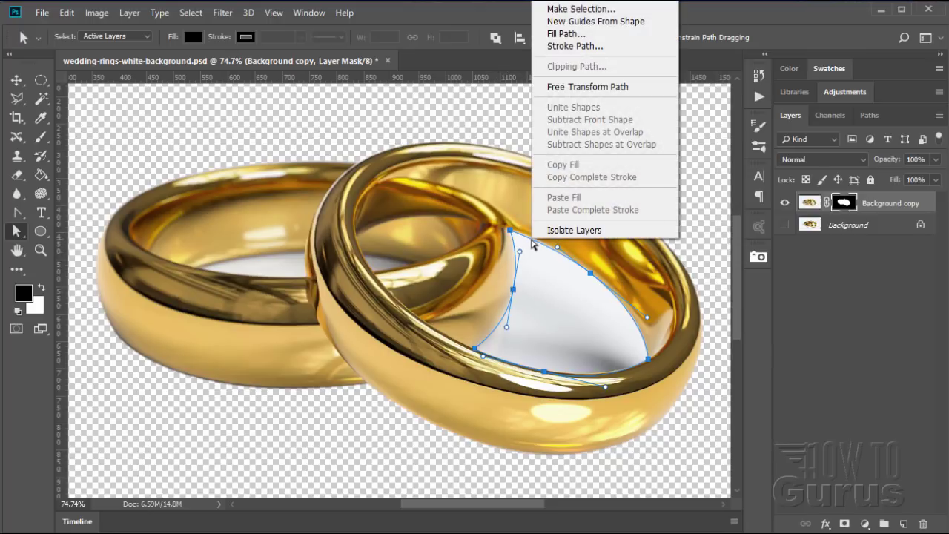
click(574, 9)
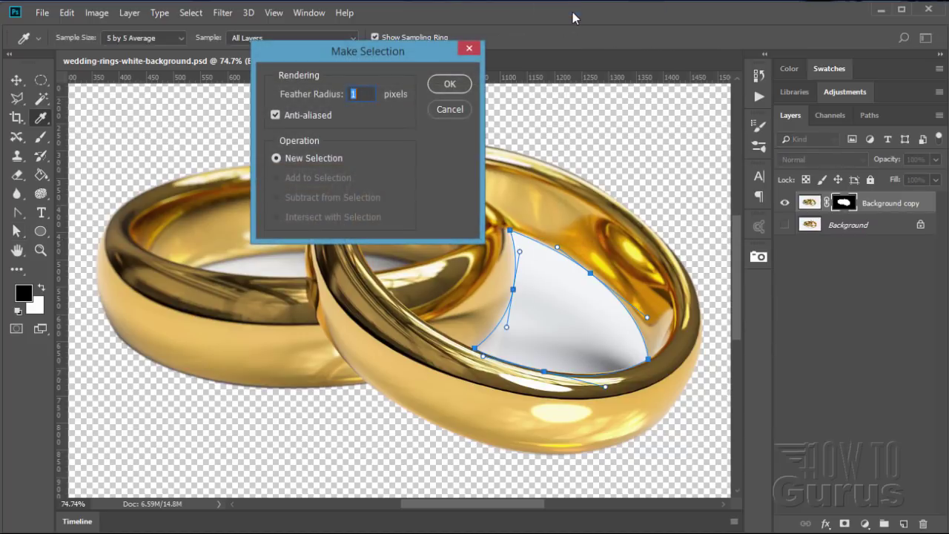
click(459, 85)
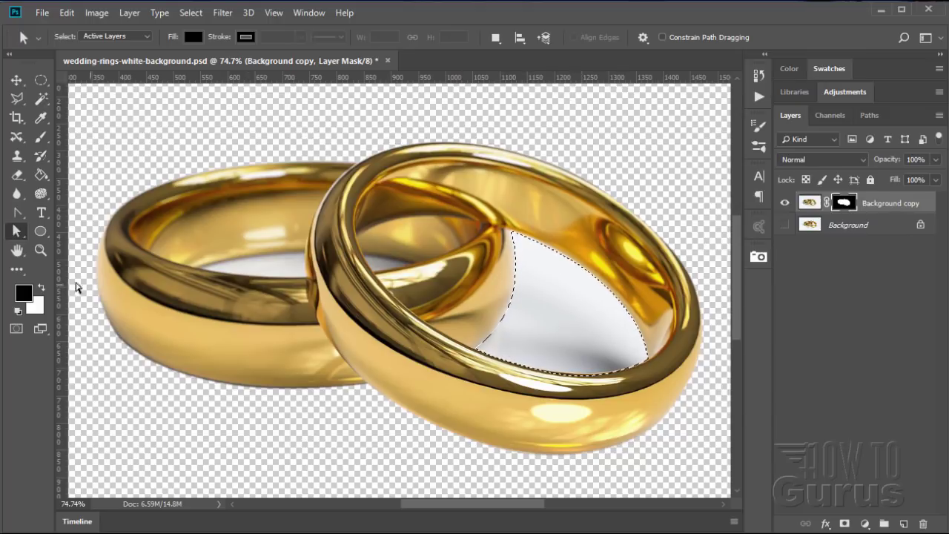
Fill the selection on the mask with the Paint Bucket to hide the front ring's gap, then deselect.
click(42, 175)
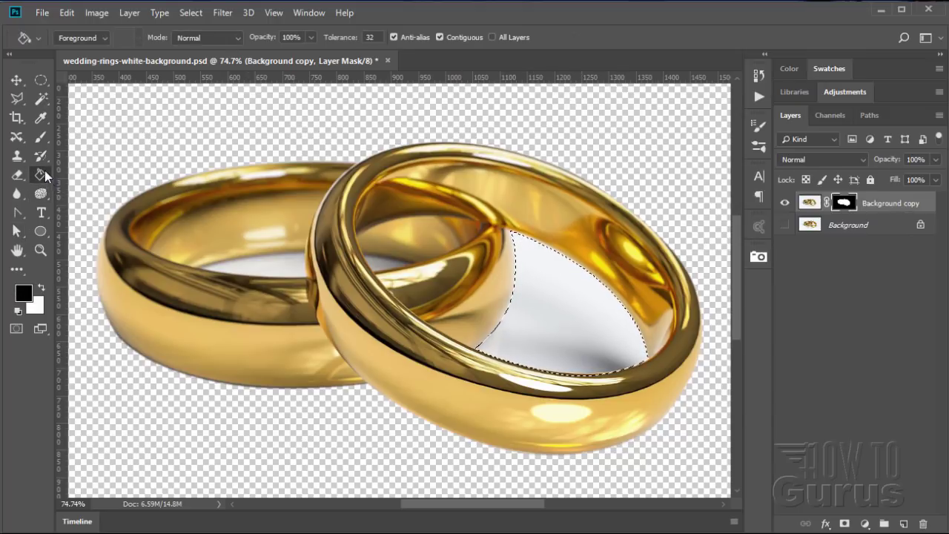
click(524, 295)
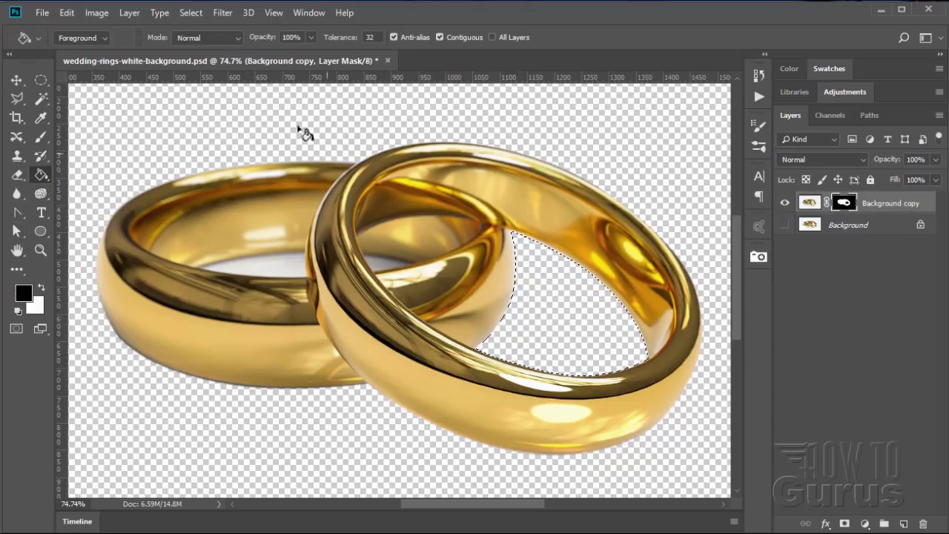
click(191, 13)
click(206, 42)
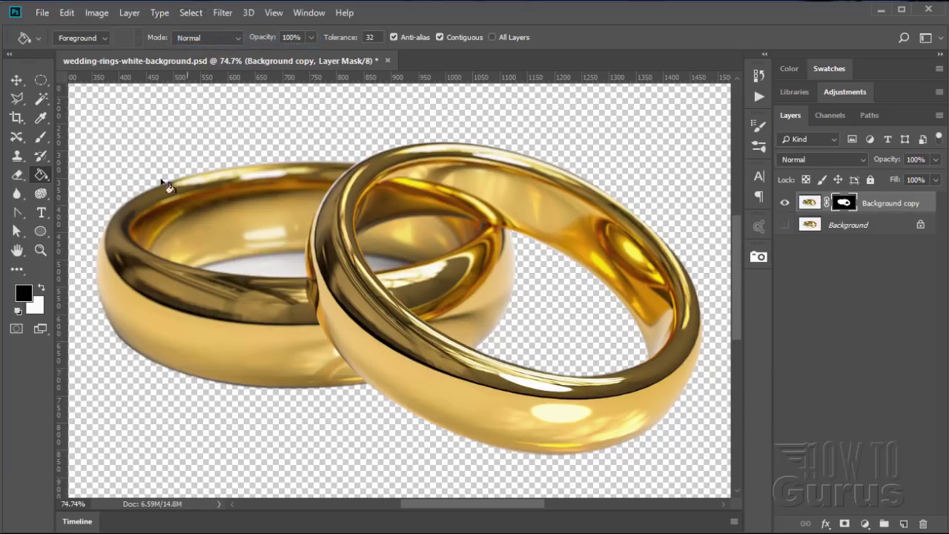
Zoom in on the ring overlap and pan to the back ring's inner gap, ready to draw with the Pen.
right_click(22, 217)
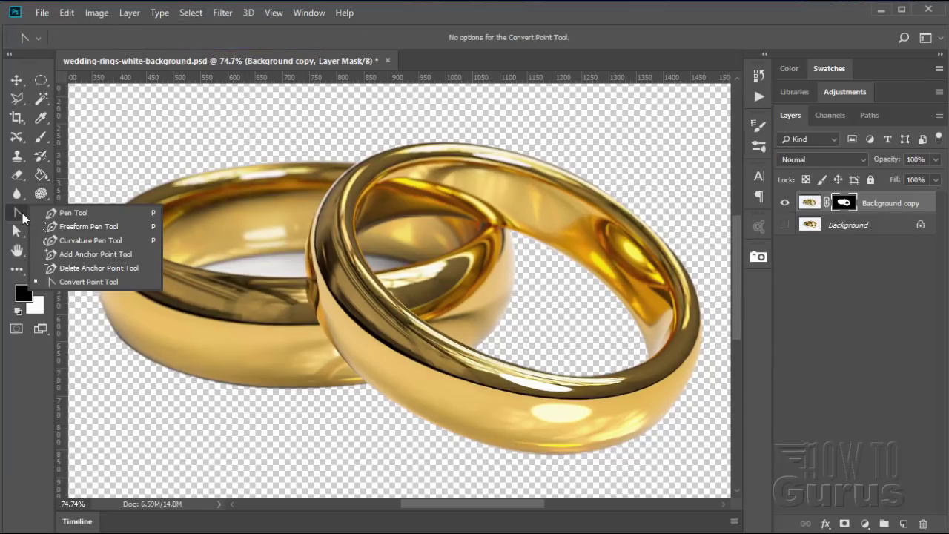
click(54, 214)
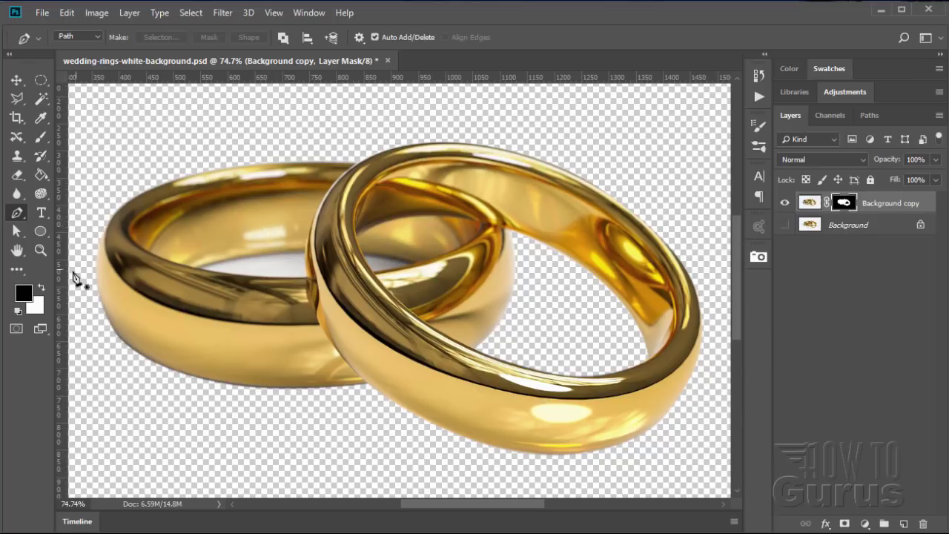
click(41, 250)
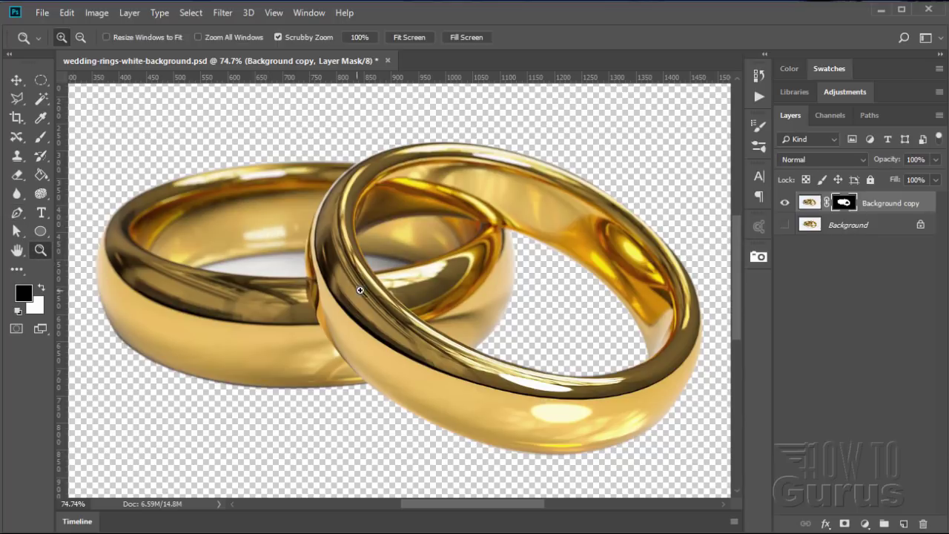
drag(385, 278, 438, 267)
key(space)
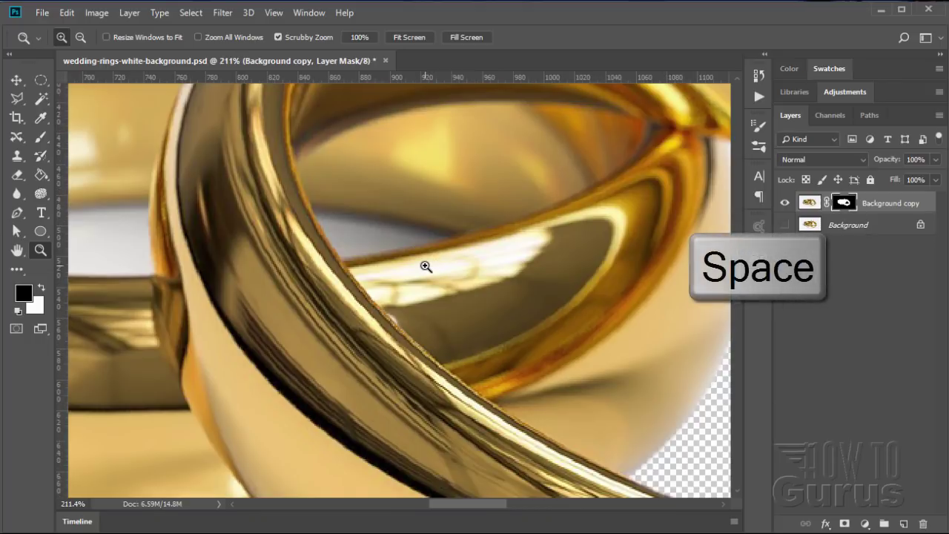
drag(364, 279, 572, 248)
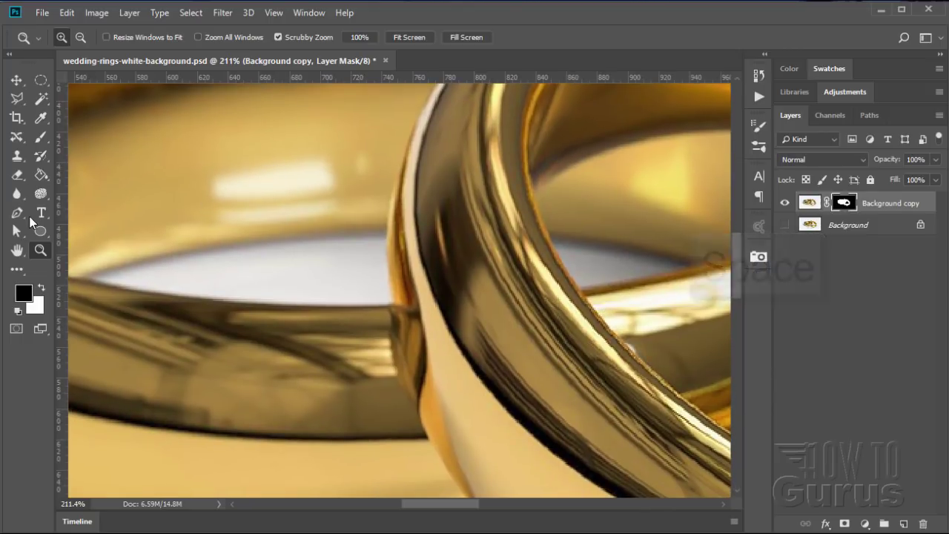
key(p)
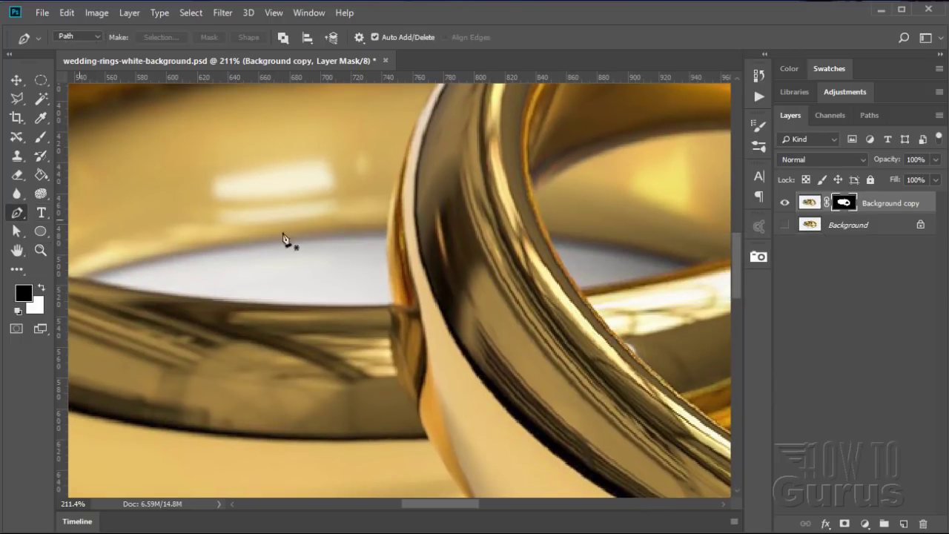
Draw a closed four-point Pen path around the sliver beside the front ring's edge.
click(553, 241)
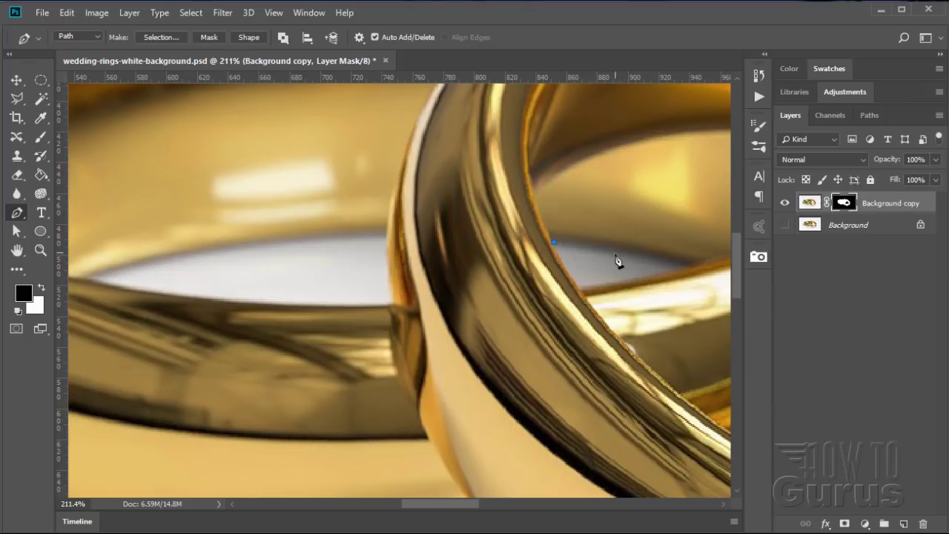
click(686, 266)
click(634, 280)
click(580, 288)
click(554, 243)
Turn the path's bottom and left anchors into sharp corners with the Convert Point Tool.
right_click(17, 215)
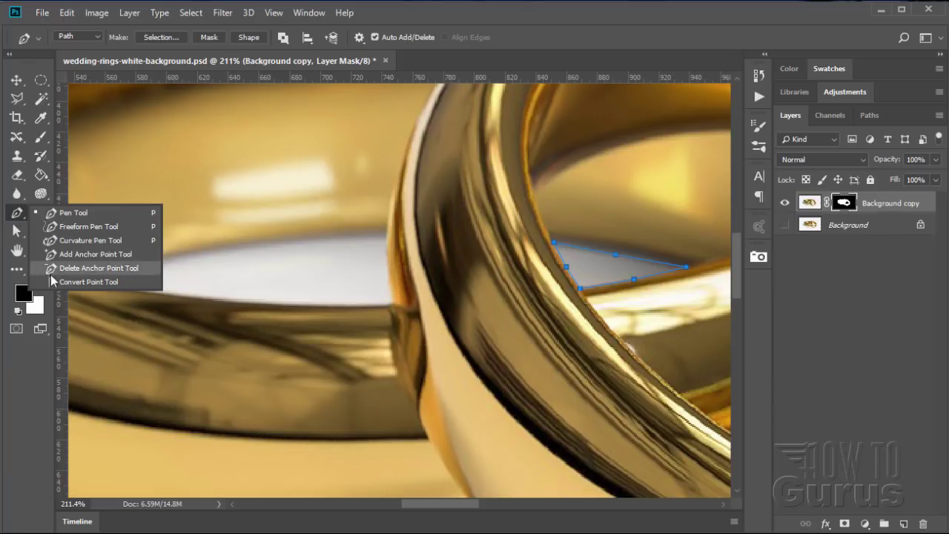
click(77, 283)
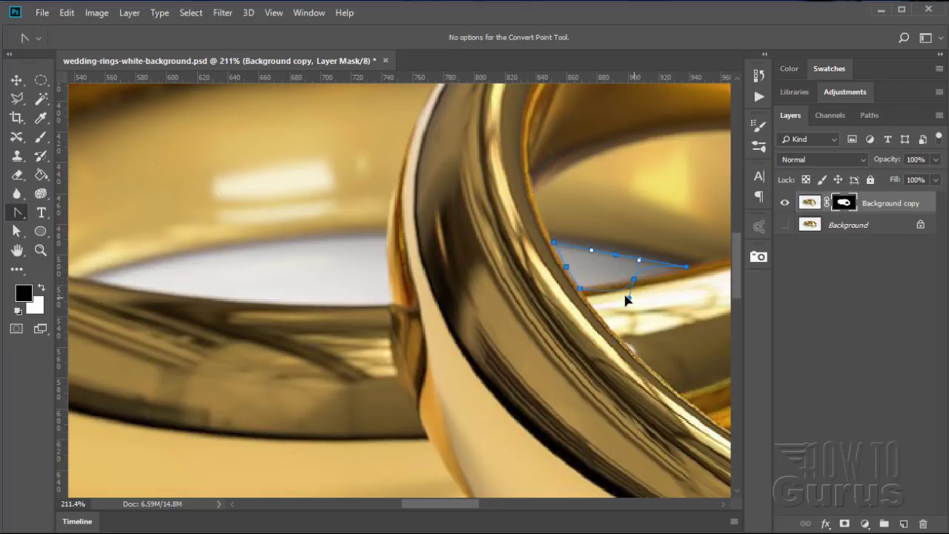
click(633, 279)
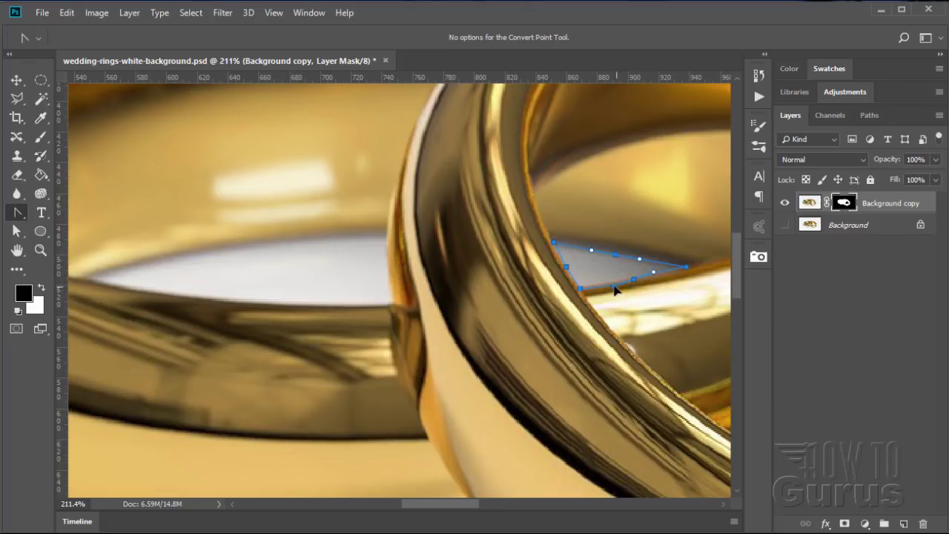
click(566, 266)
click(68, 13)
click(205, 61)
Shift the path slightly and nudge it left, down and up with the arrow keys to fit the sliver.
click(18, 235)
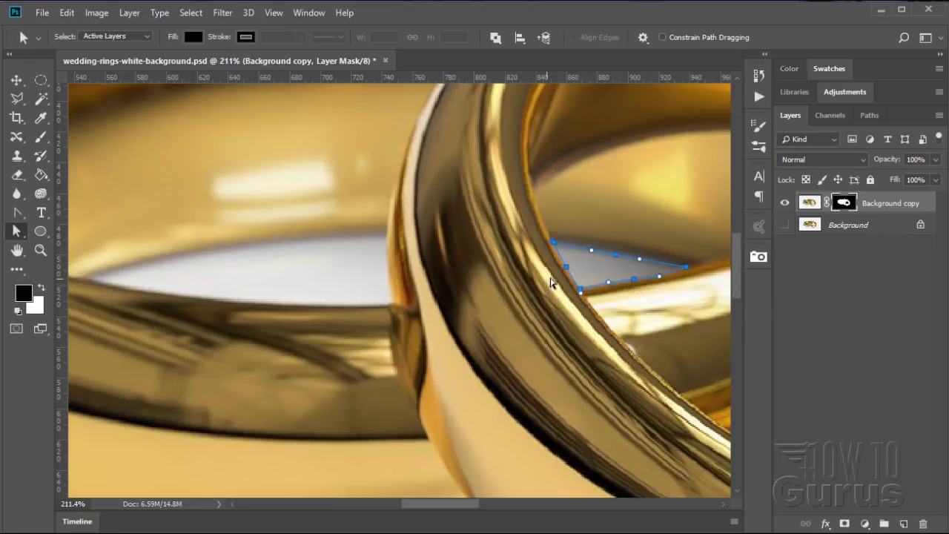
drag(566, 274, 570, 271)
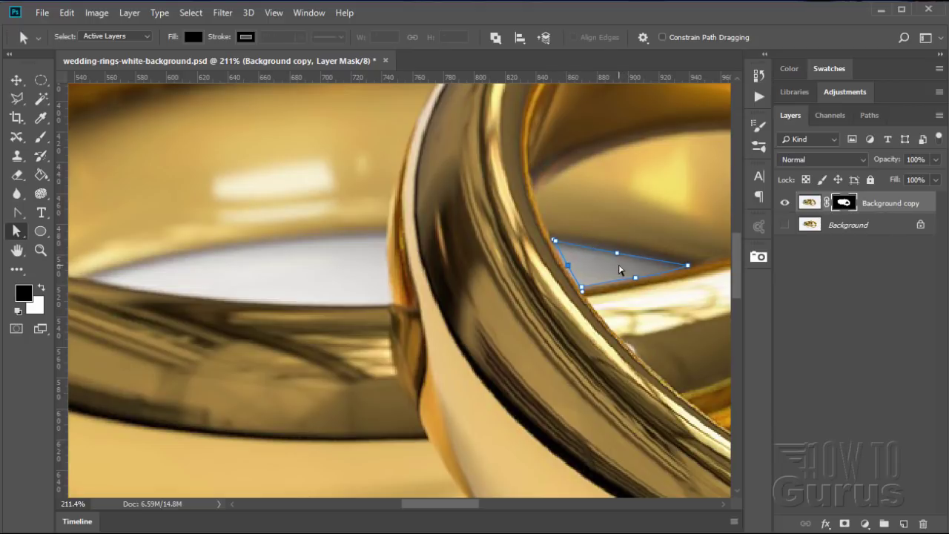
key(Left)
key(Down)
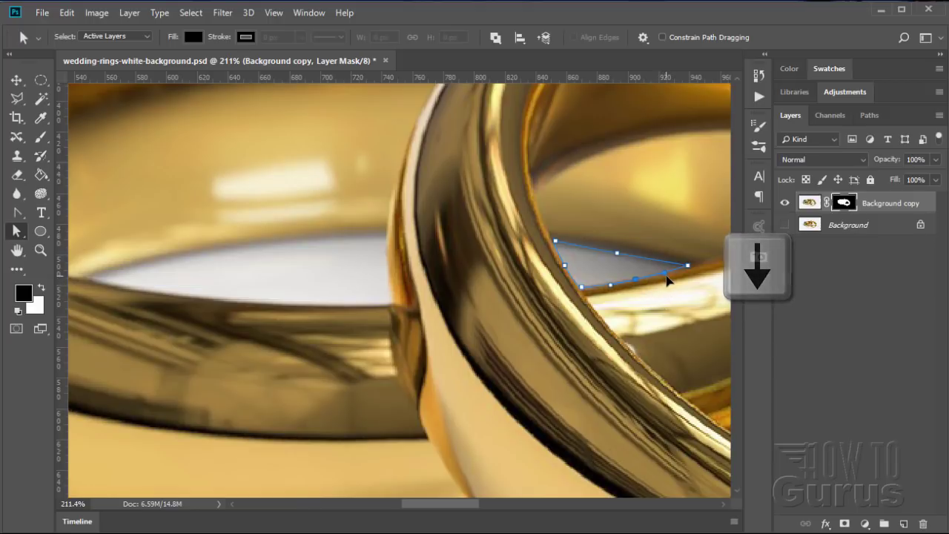
key(Up)
click(620, 253)
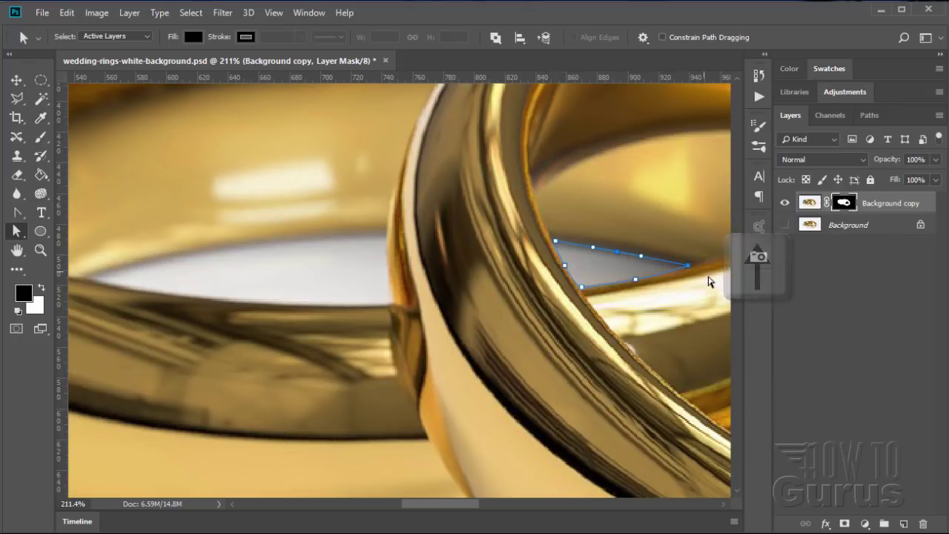
Make a selection from the small gap's outline path.
right_click(654, 282)
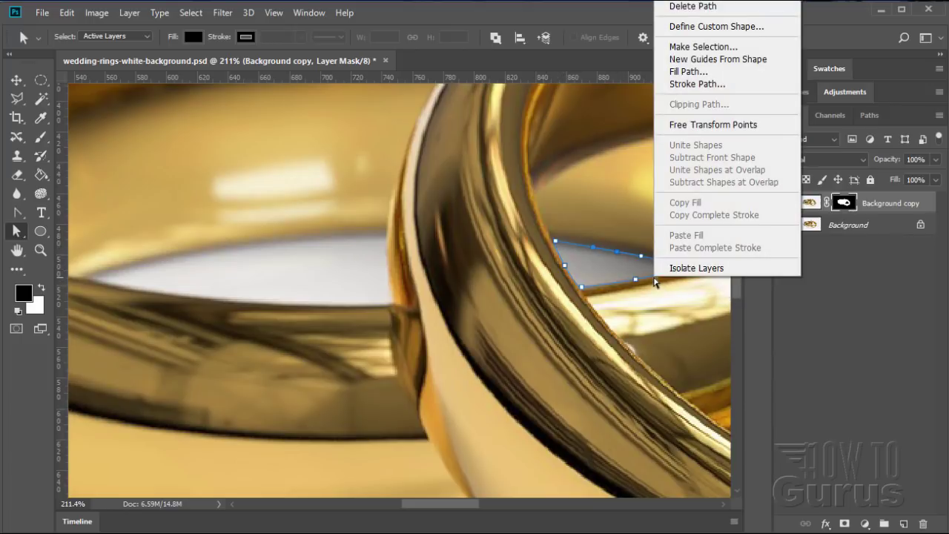
click(702, 46)
click(445, 85)
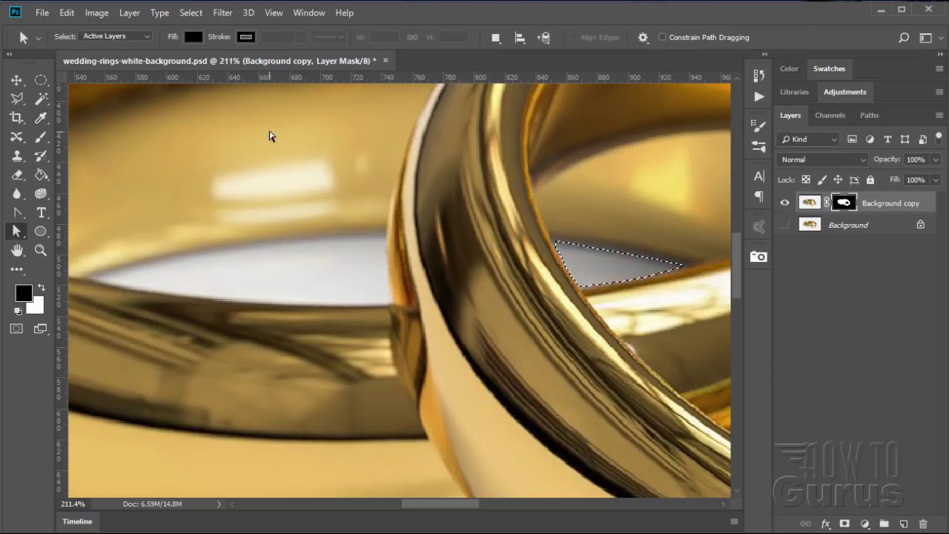
Fill the selected gap black on the mask with the Paint Bucket, then deselect.
click(40, 177)
click(588, 269)
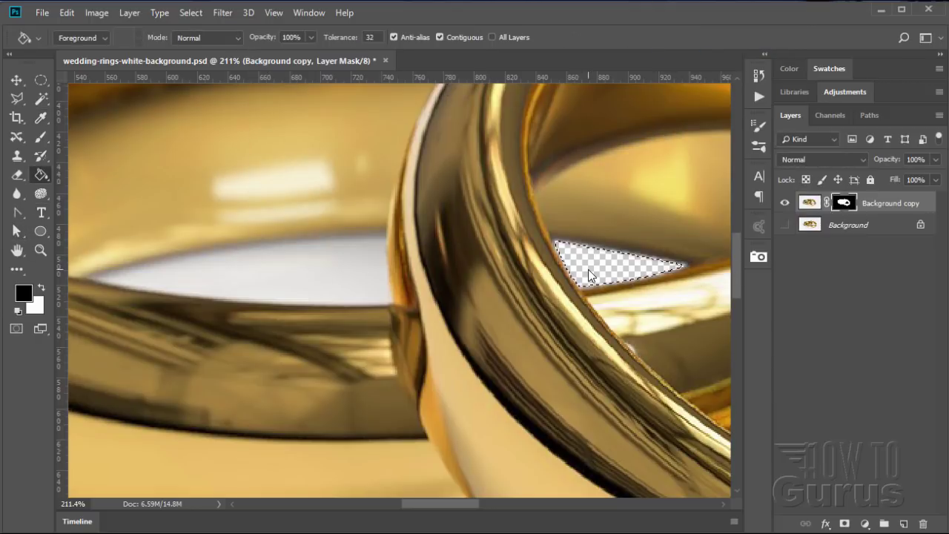
click(191, 13)
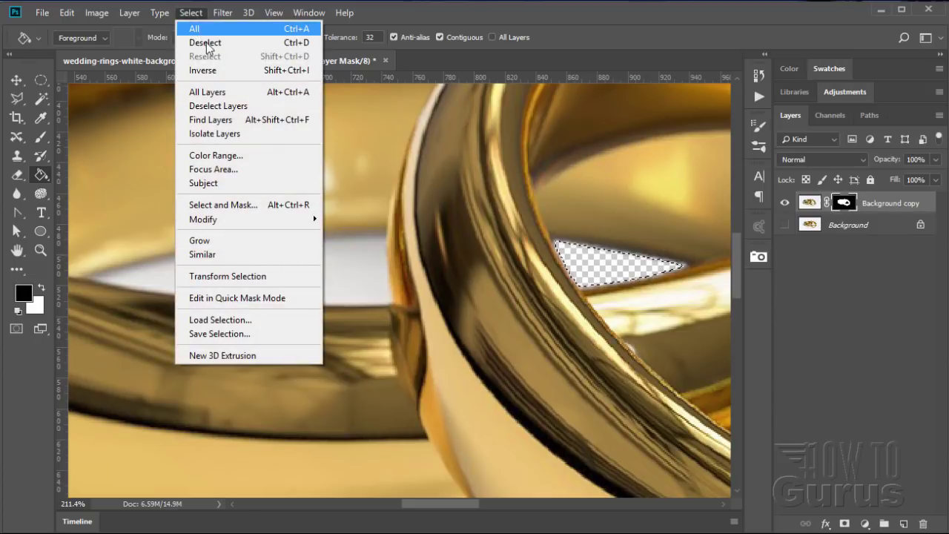
click(202, 41)
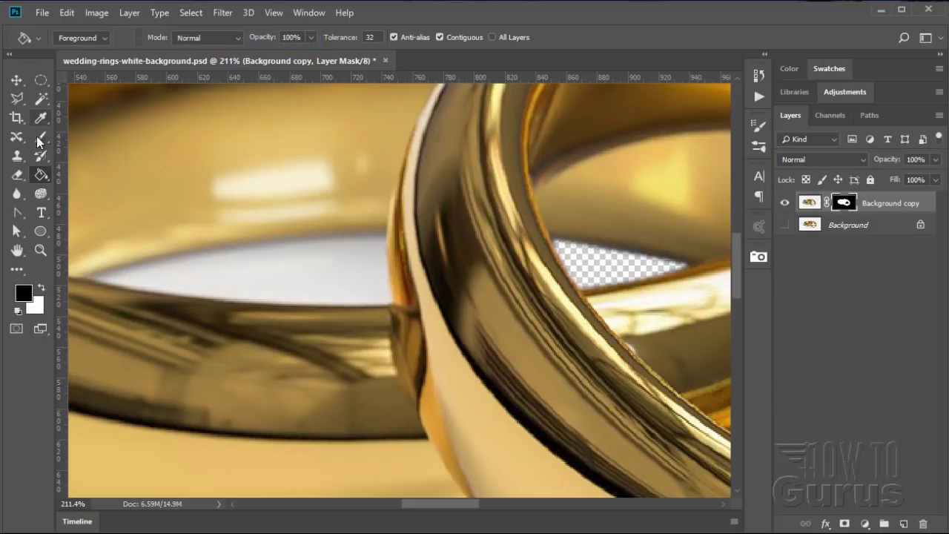
click(18, 213)
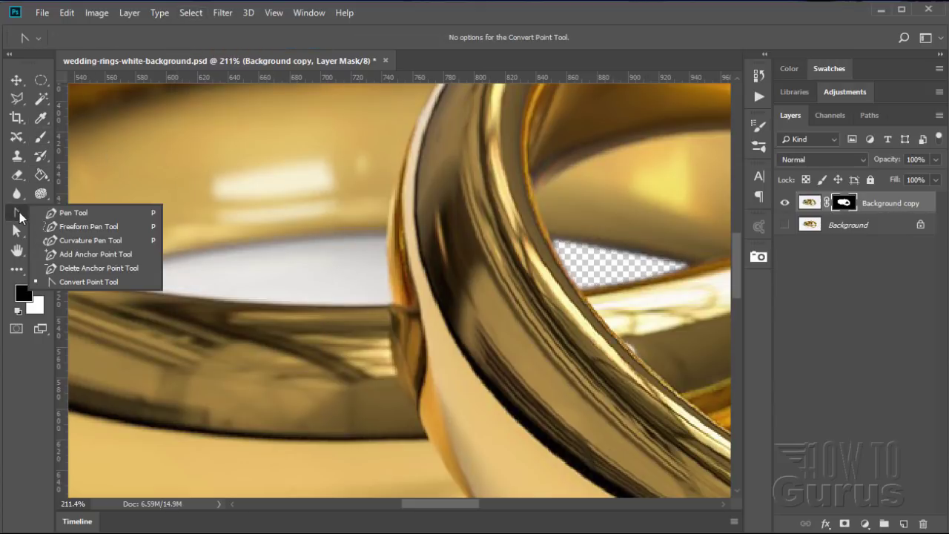
Draw a closed six-point Pen path around the large gap inside the left ring.
click(60, 214)
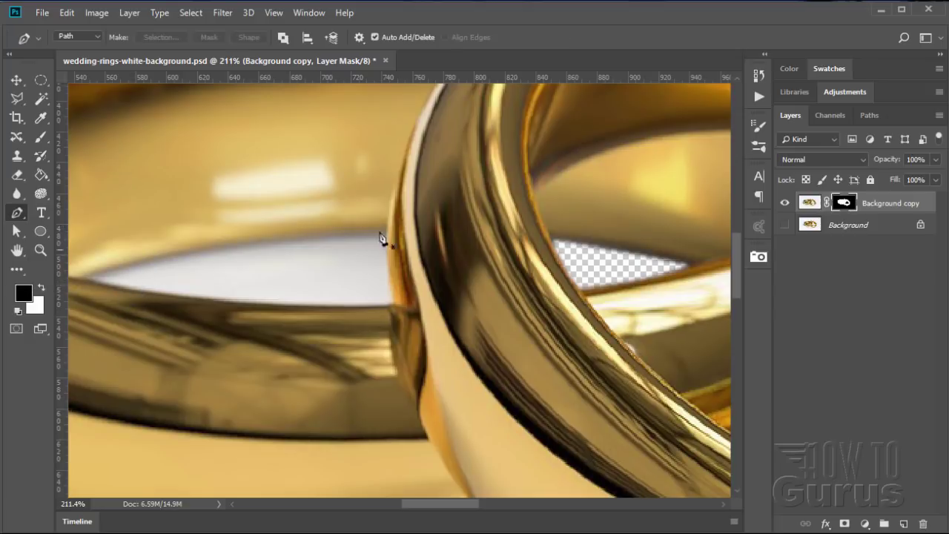
click(92, 279)
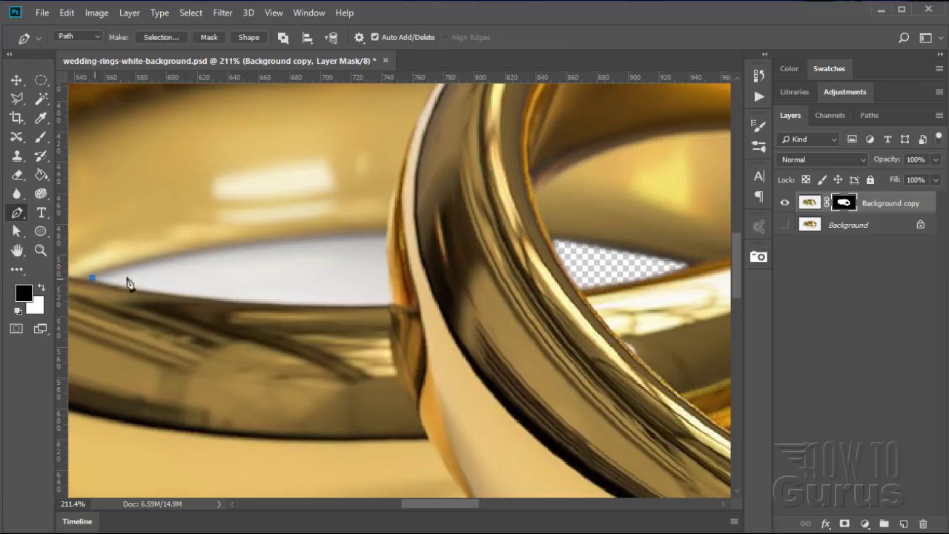
click(229, 249)
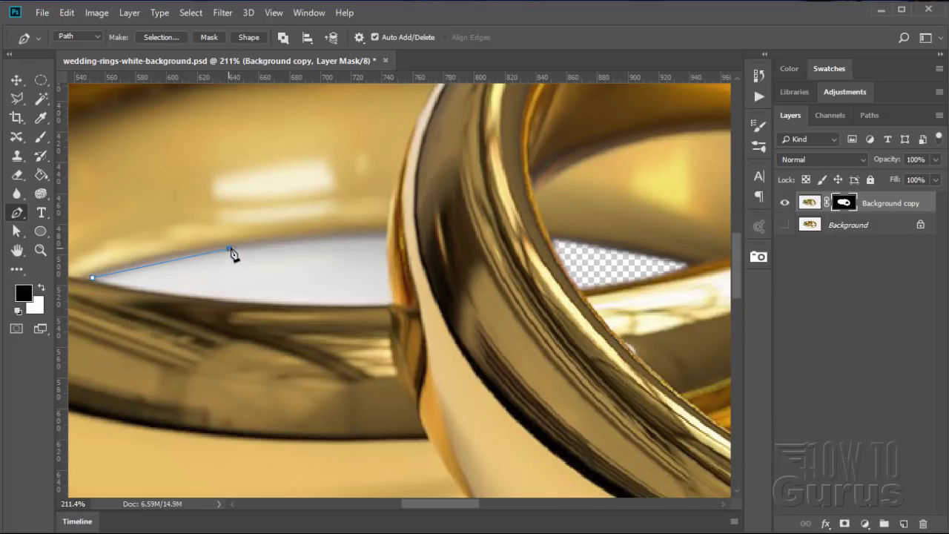
click(386, 238)
click(386, 270)
click(391, 304)
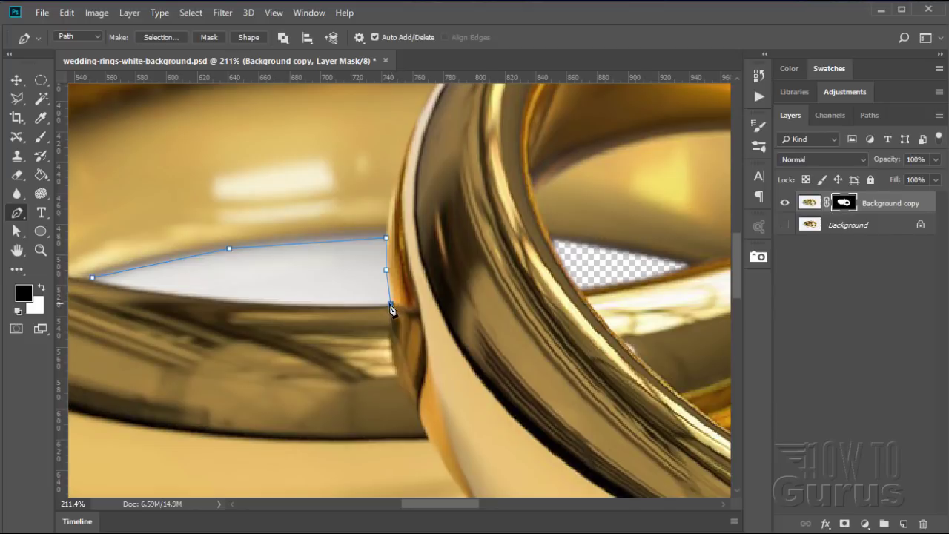
click(246, 302)
click(92, 281)
Curve the path's top, right and bottom edges to hug the ring with the Convert Point Tool.
right_click(19, 221)
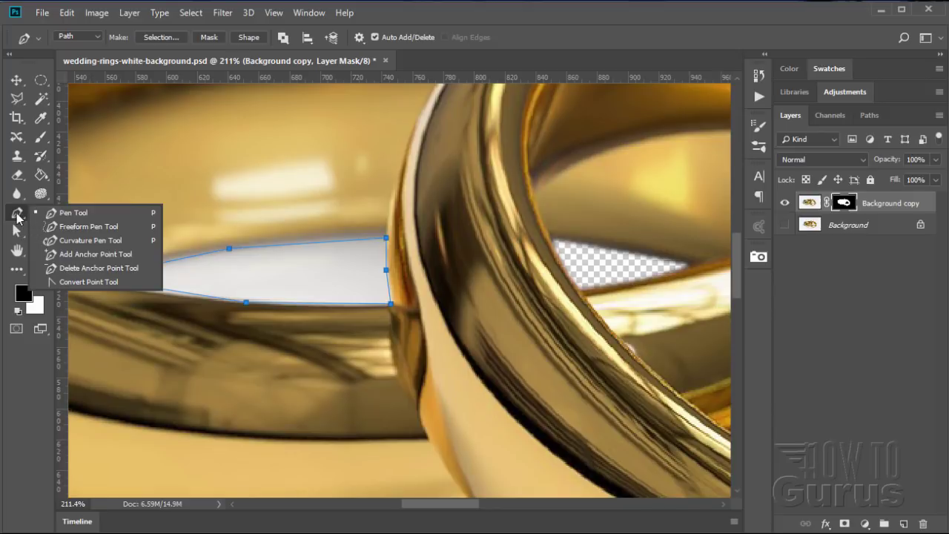
click(83, 280)
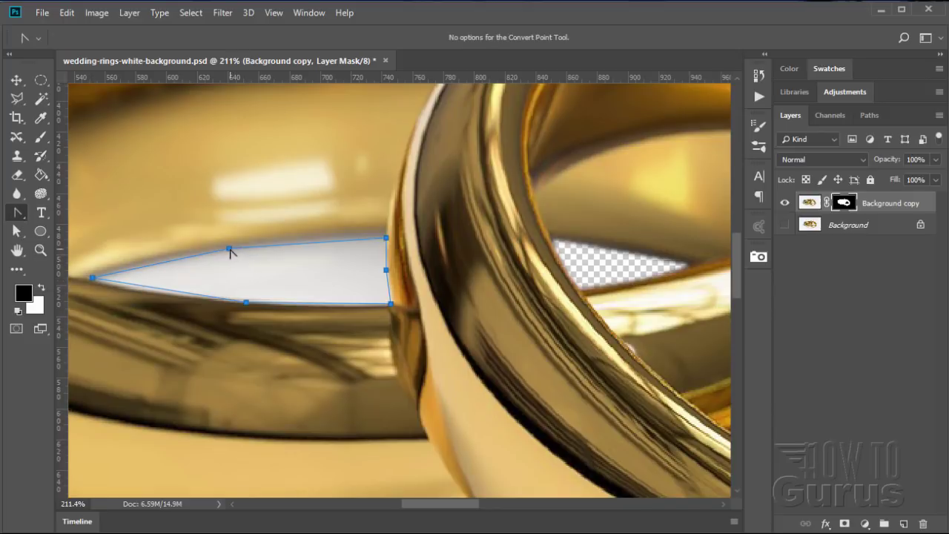
drag(229, 249, 295, 241)
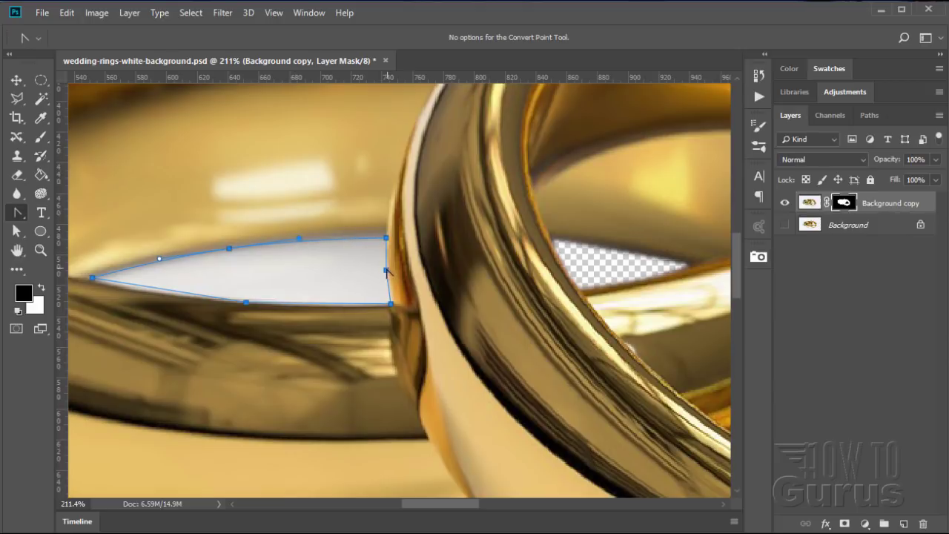
drag(386, 270, 390, 294)
drag(233, 302, 167, 300)
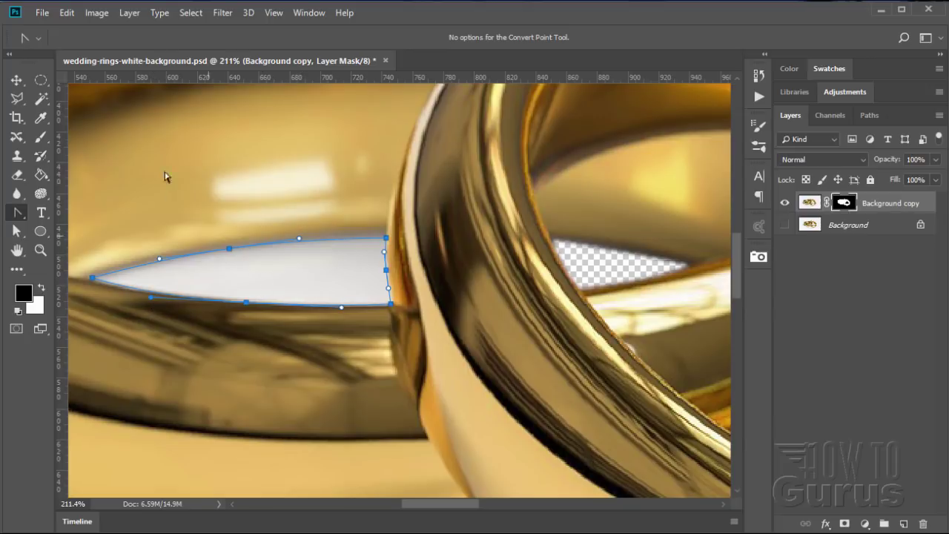
click(17, 233)
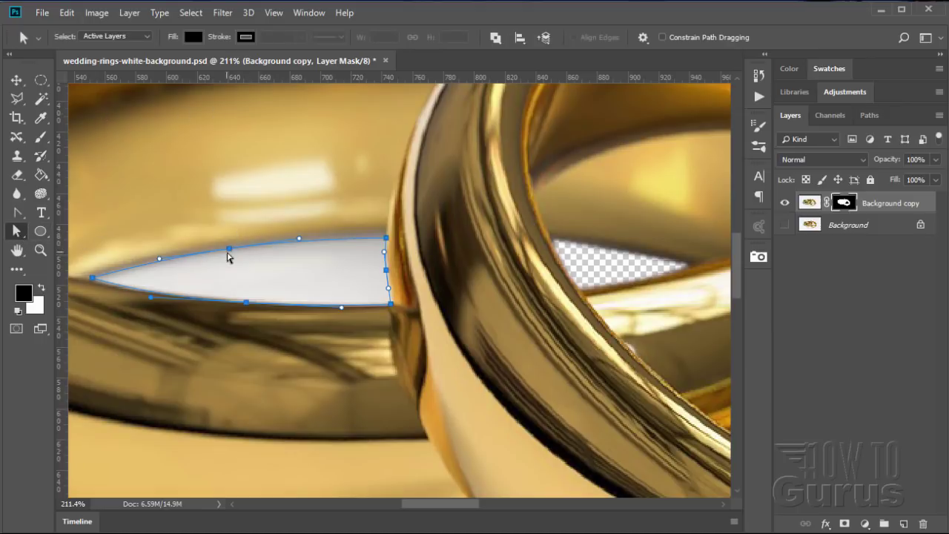
Make a selection from the left ring's gap outline path.
right_click(215, 256)
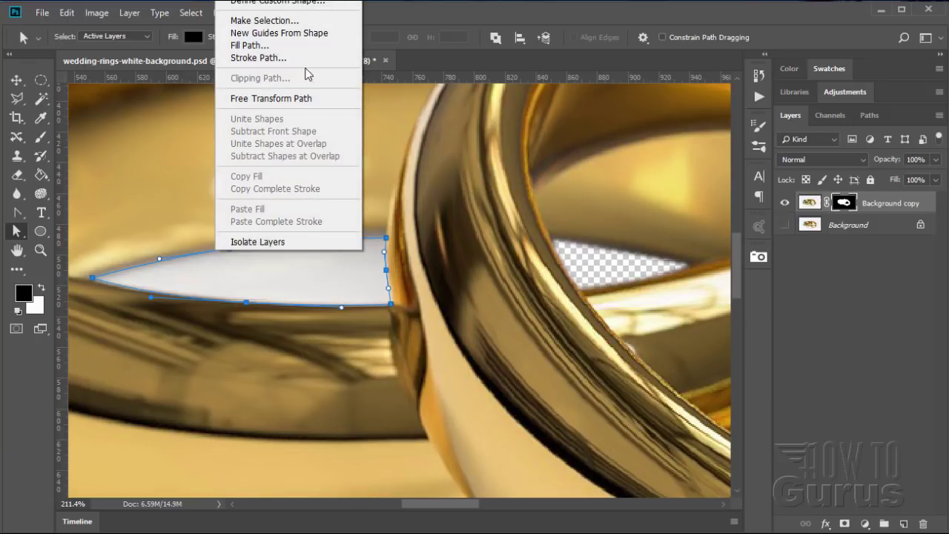
click(281, 21)
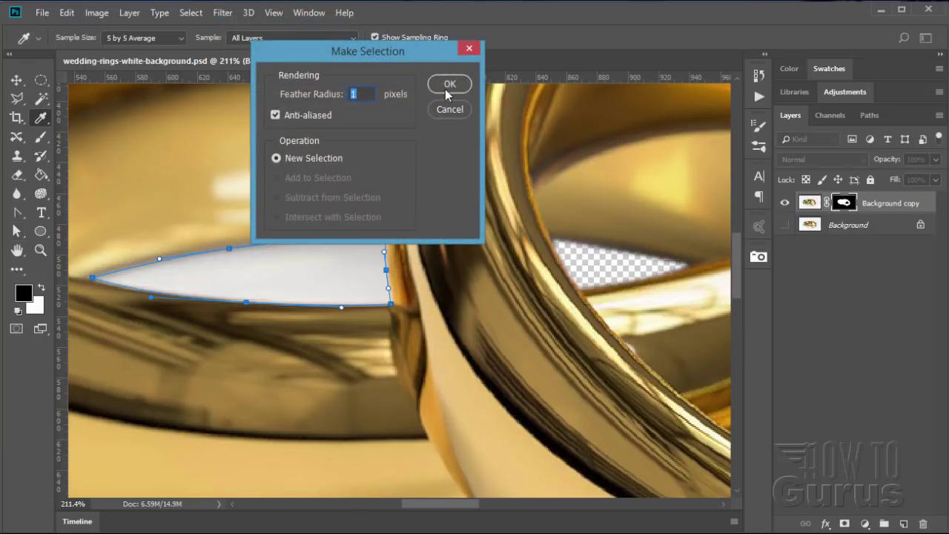
click(448, 85)
Fill the selected gap black on the mask with the Paint Bucket, then deselect.
click(41, 175)
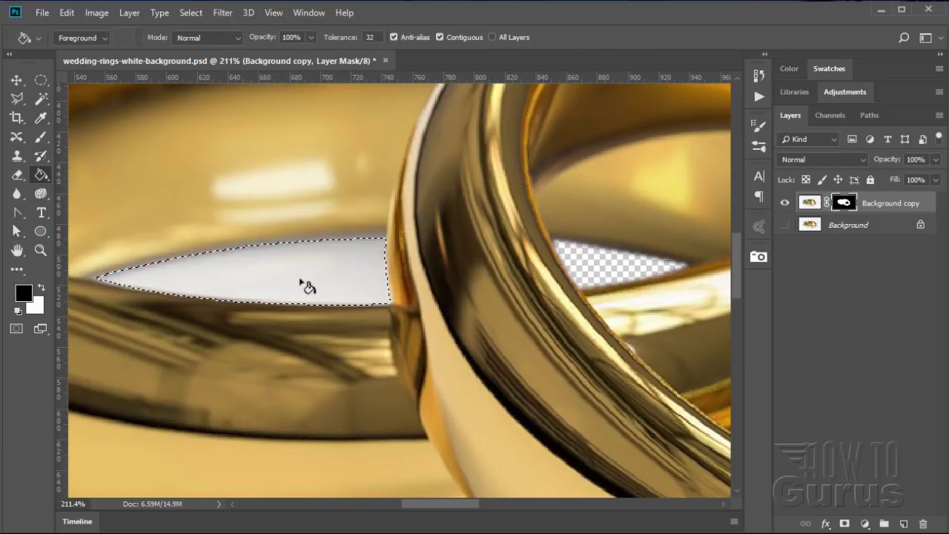
click(300, 284)
click(191, 13)
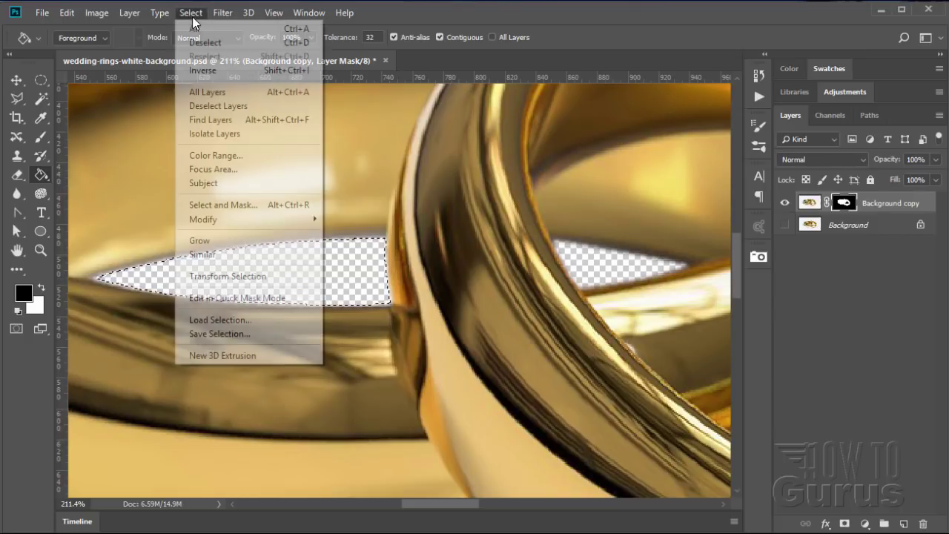
click(201, 40)
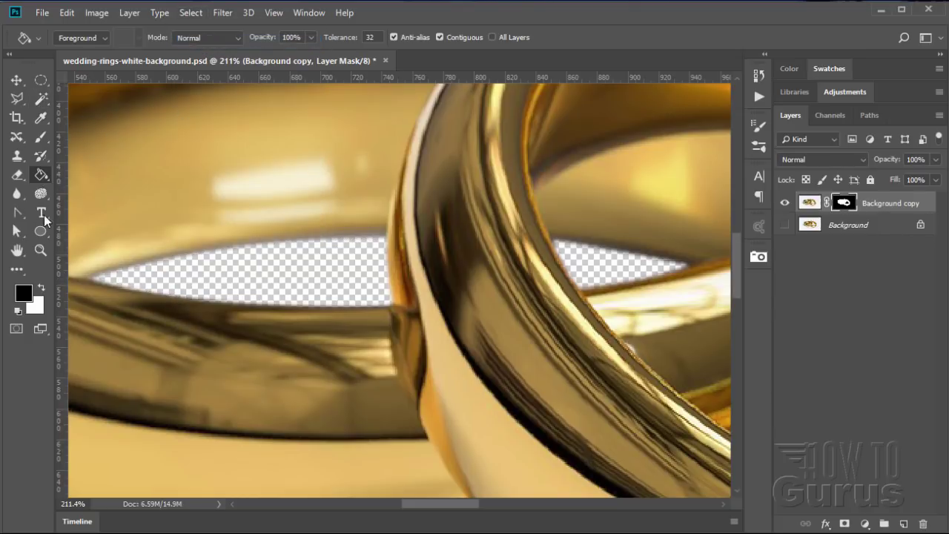
click(43, 250)
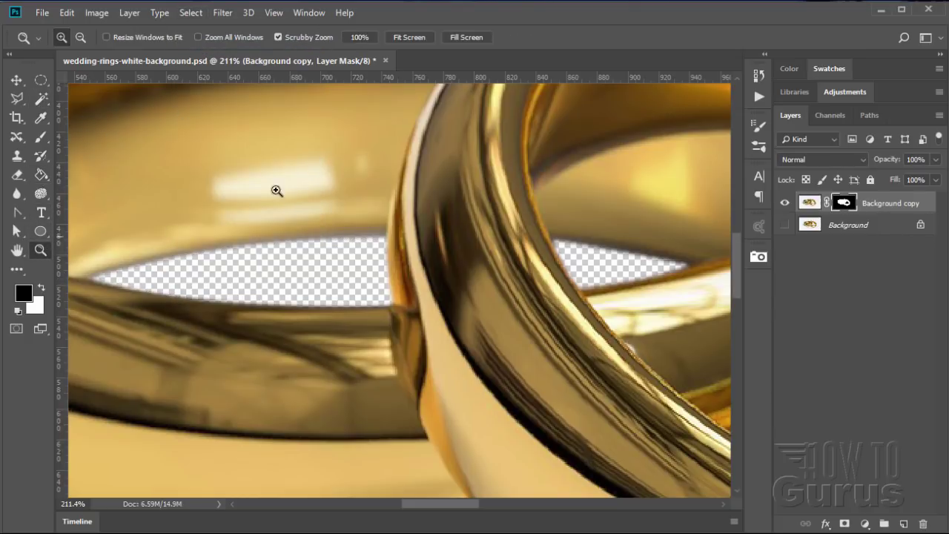
Fit the image on screen and add a new empty Layer 1 above the Background layer.
click(412, 39)
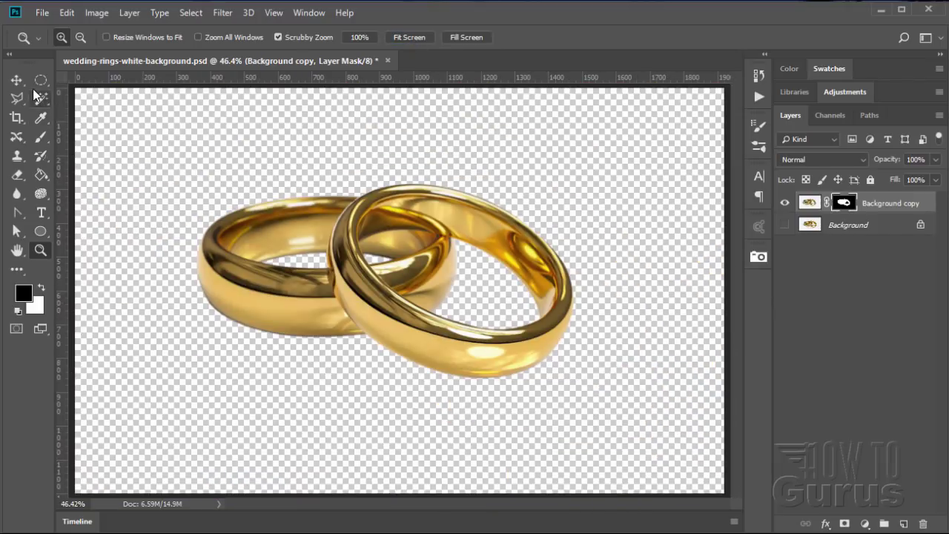
click(16, 80)
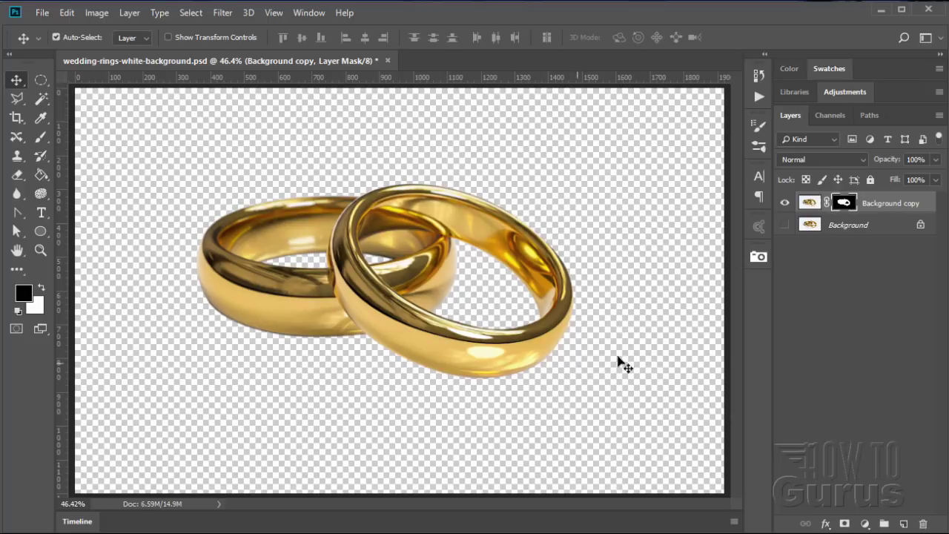
click(864, 233)
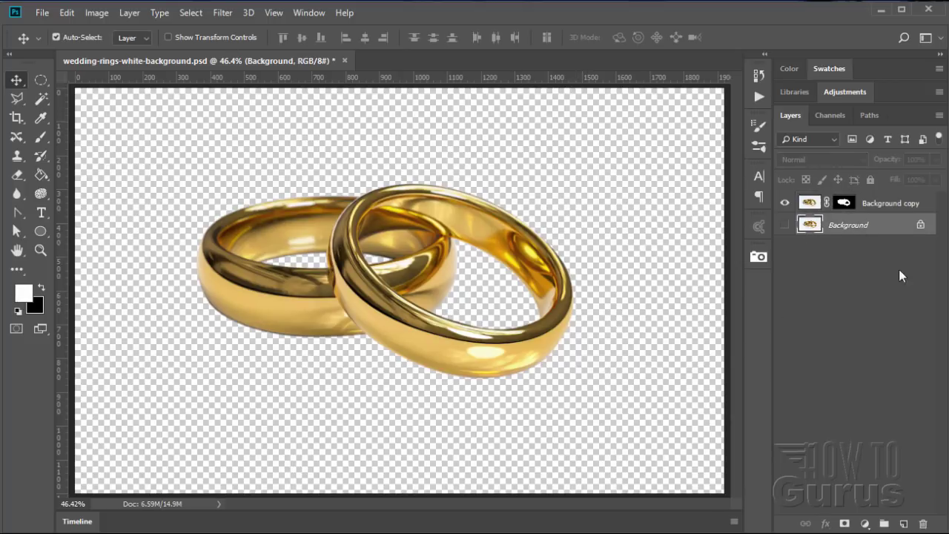
click(902, 524)
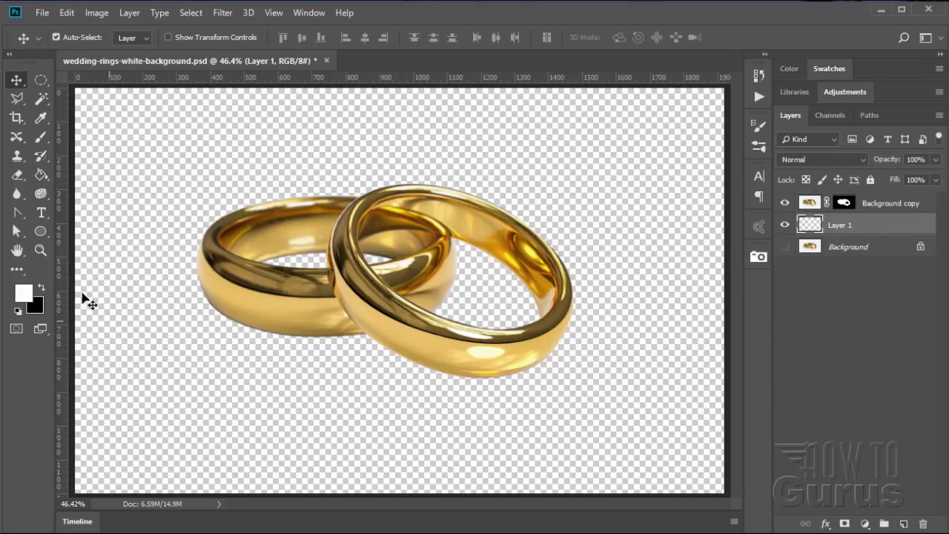
Fill Layer 1 with white and turn the Background layer's visibility back on.
click(41, 175)
click(132, 236)
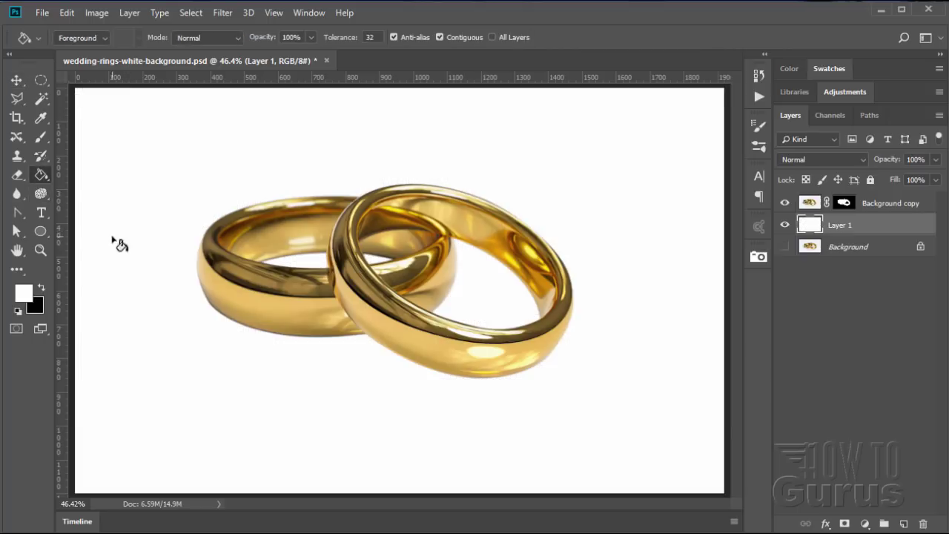
click(16, 80)
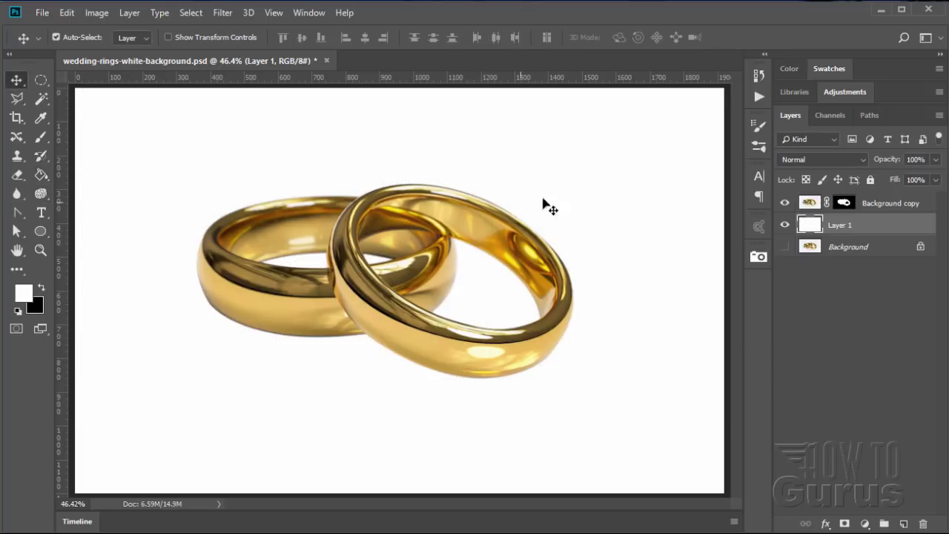
click(785, 247)
Select the Background copy layer and nudge the masked rings three steps to the right.
click(785, 225)
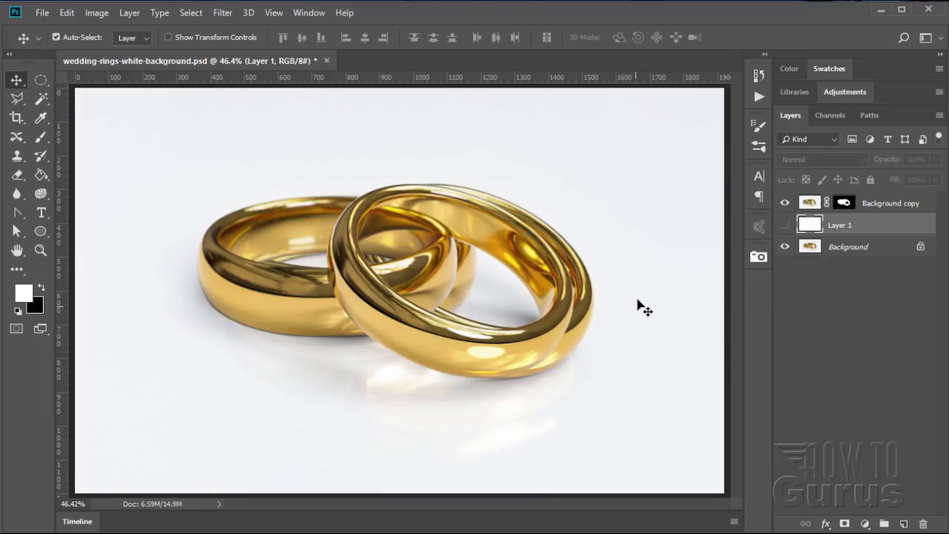
click(810, 203)
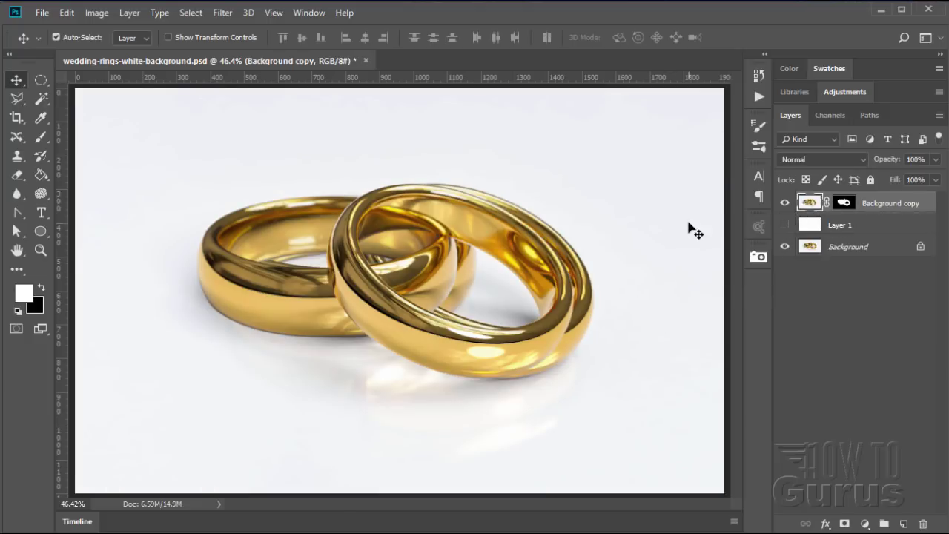
key(Right)
key(Right)
key(Right)
key(Right)
key(Right)
key(Right)
key(Right)
key(Right)
key(Right)
key(Right)
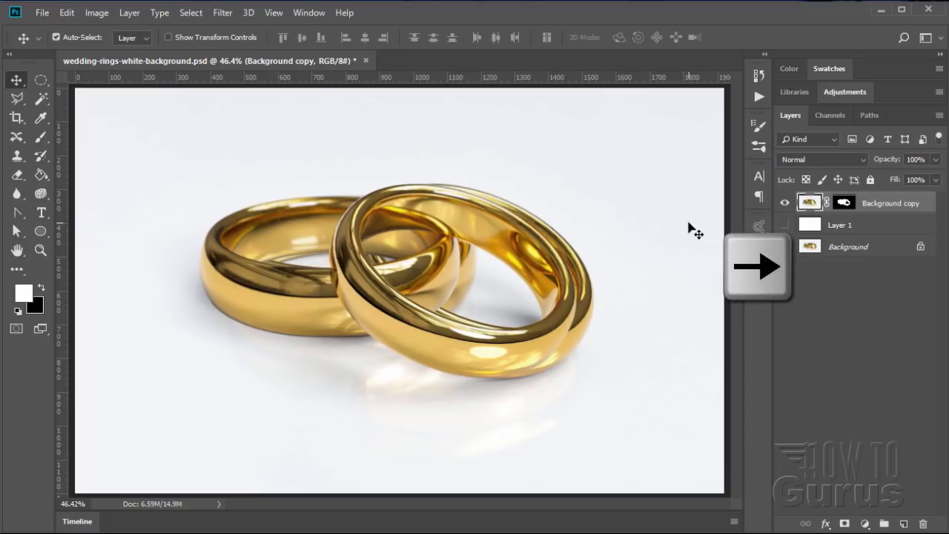
key(Right)
key(Right)
key(Right)
key(Right)
key(Right)
key(Right)
key(Right)
key(Right)
key(Right)
key(Right)
key(Right)
key(Right)
key(Right)
key(Right)
key(Right)
key(Right)
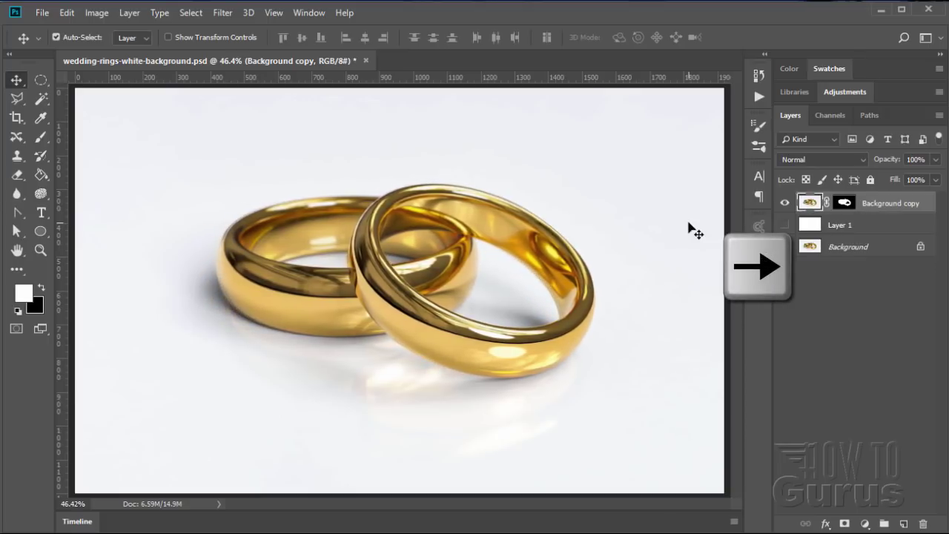
key(Right)
key(Right)
key(Right)
key(Right)
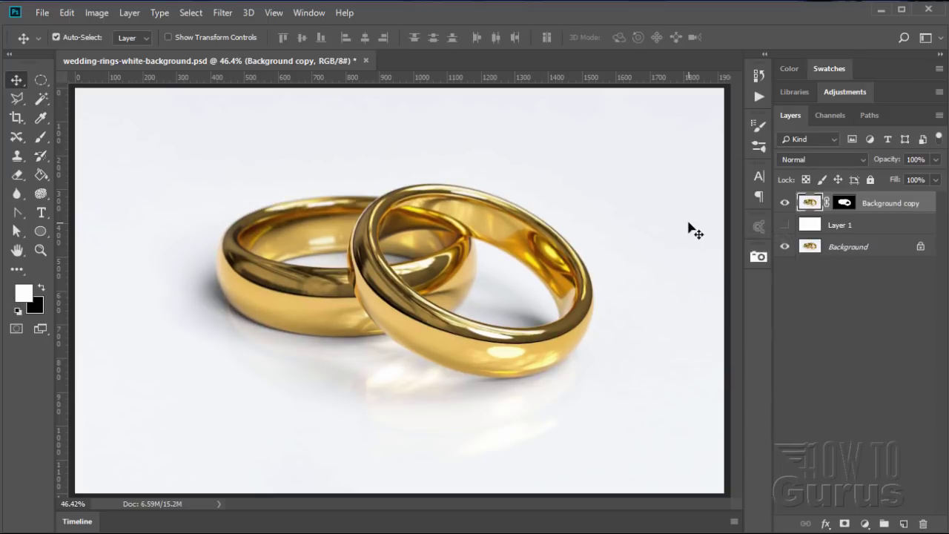
Toggle Layer 1's visibility to compare, leaving the white fill shown behind the rings.
click(786, 225)
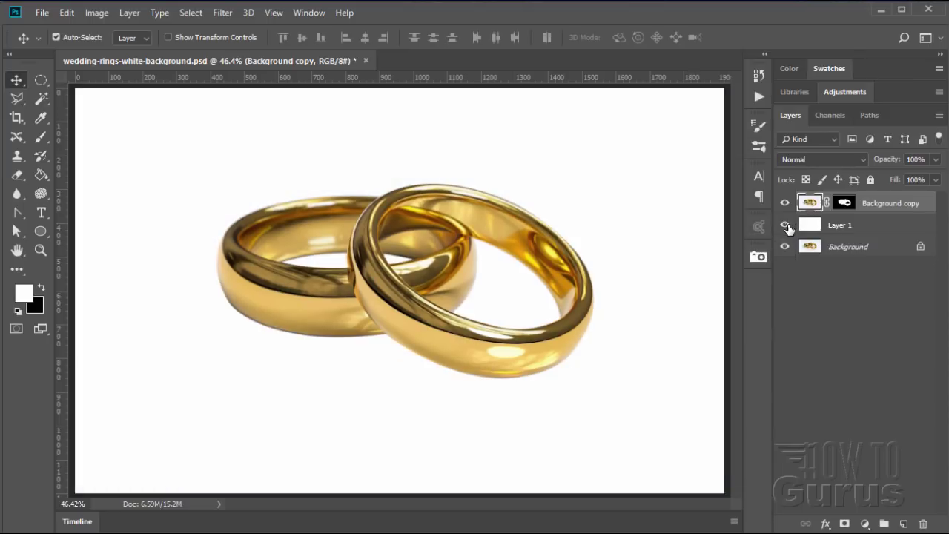
click(785, 225)
click(786, 225)
Select the Background copy layer's mask thumbnail so further edits apply to the mask.
click(843, 209)
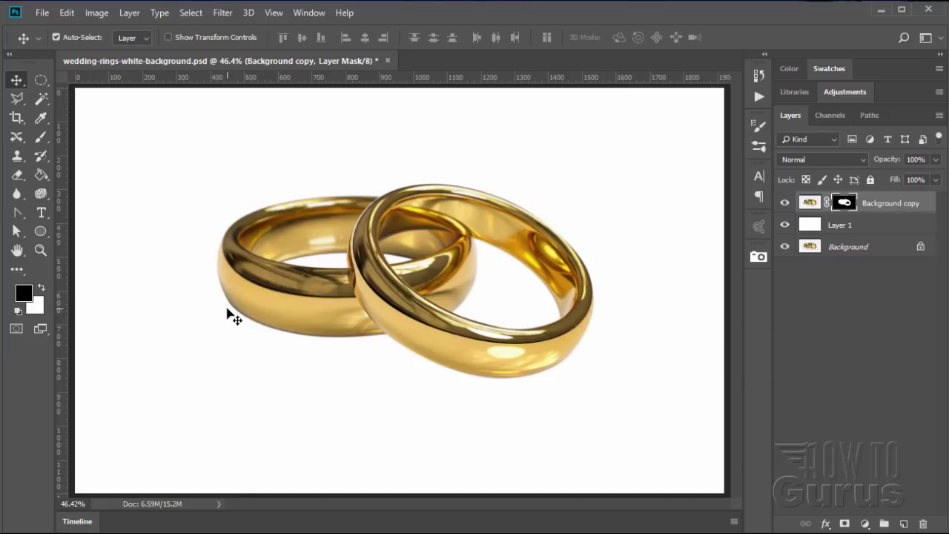
Zoom to 200% on the left ring's lower edge and draw a closed three-point Pen path beside it.
click(42, 251)
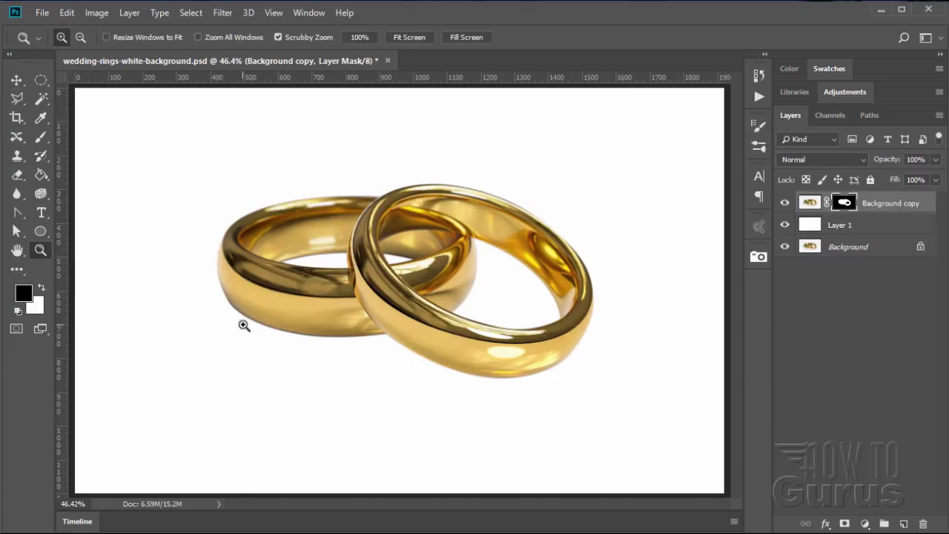
drag(231, 319, 230, 308)
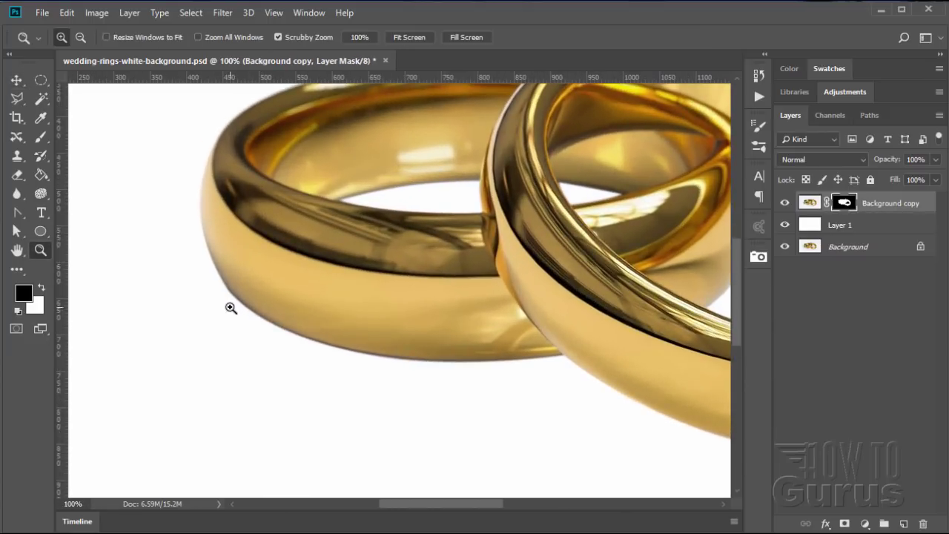
click(231, 308)
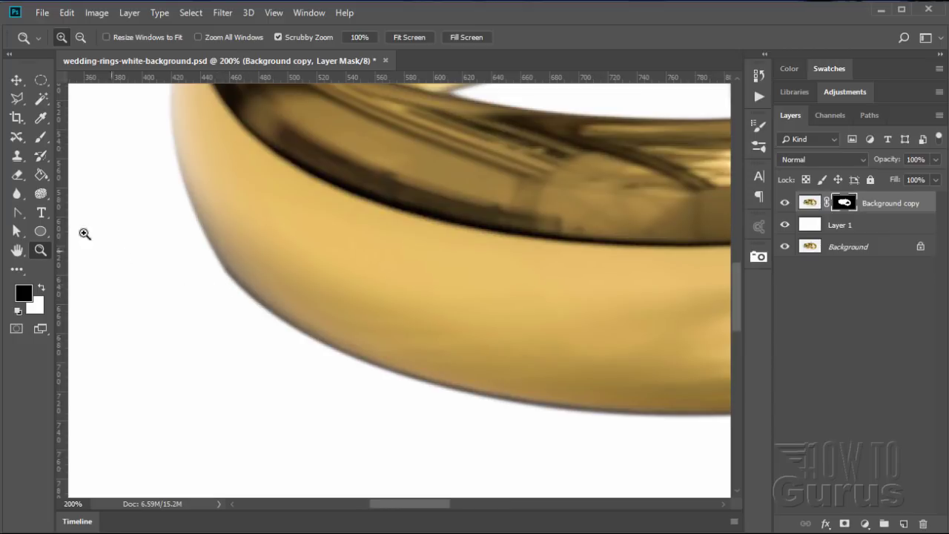
click(17, 215)
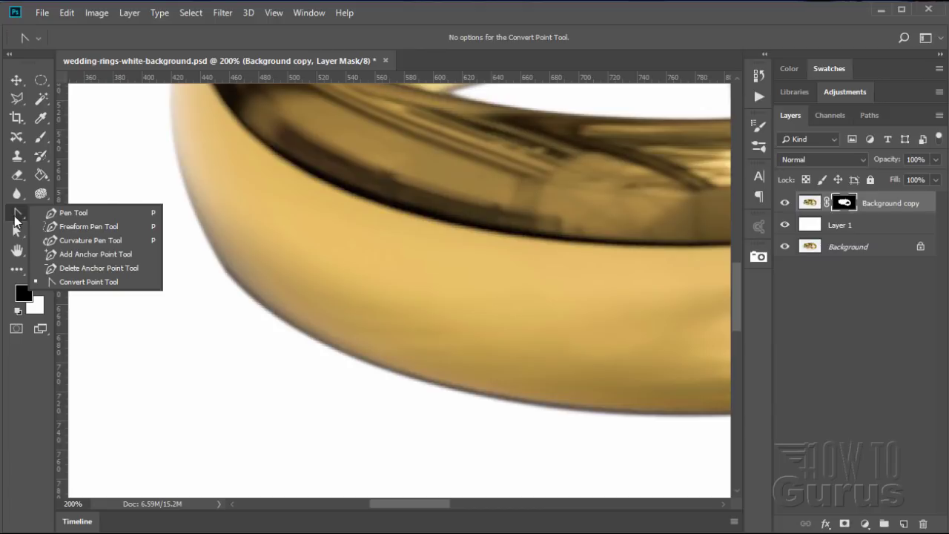
click(70, 213)
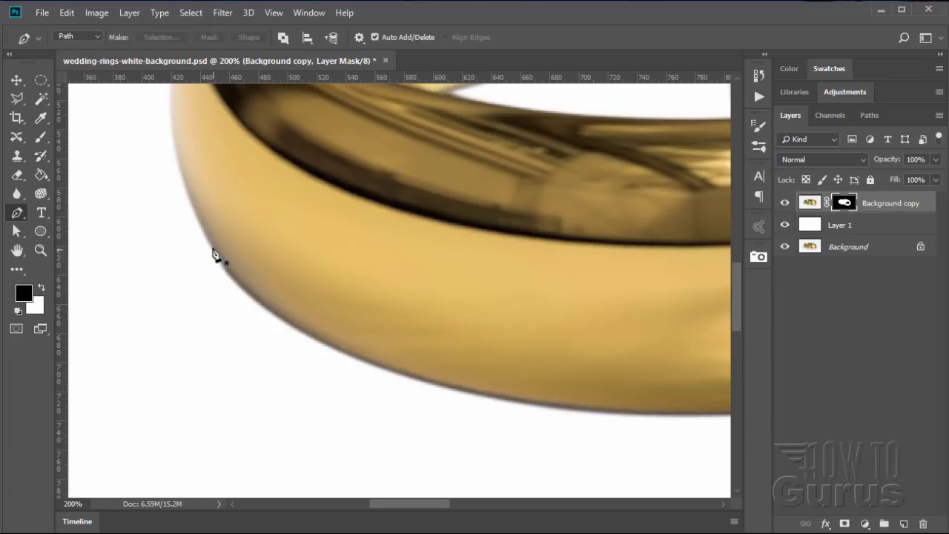
click(205, 232)
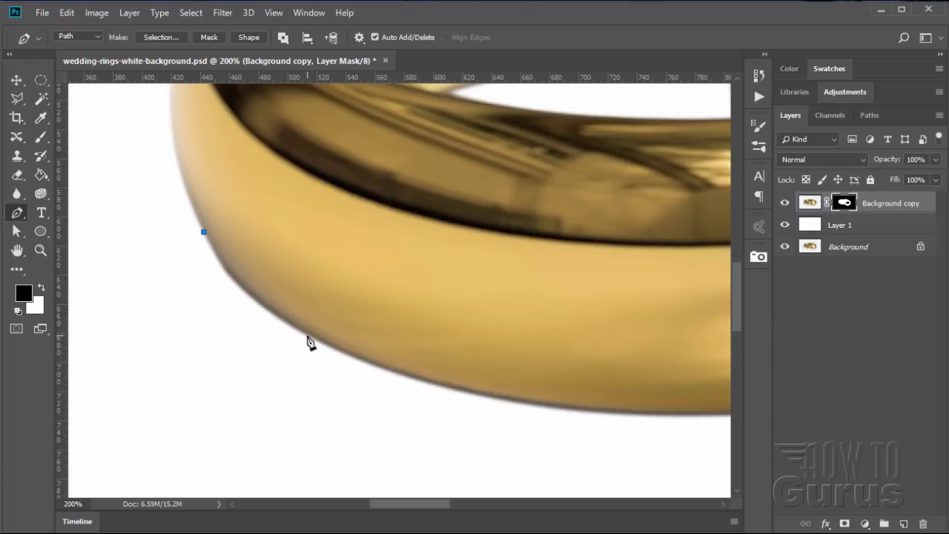
click(215, 380)
click(131, 291)
click(204, 233)
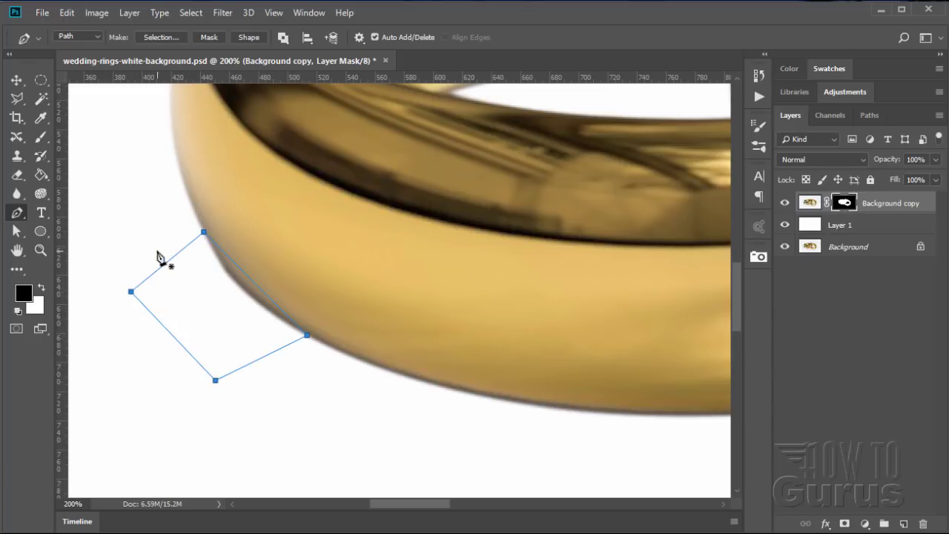
Curve the path's top and lower points with Convert Point so it follows the ring's rim.
drag(16, 213, 75, 282)
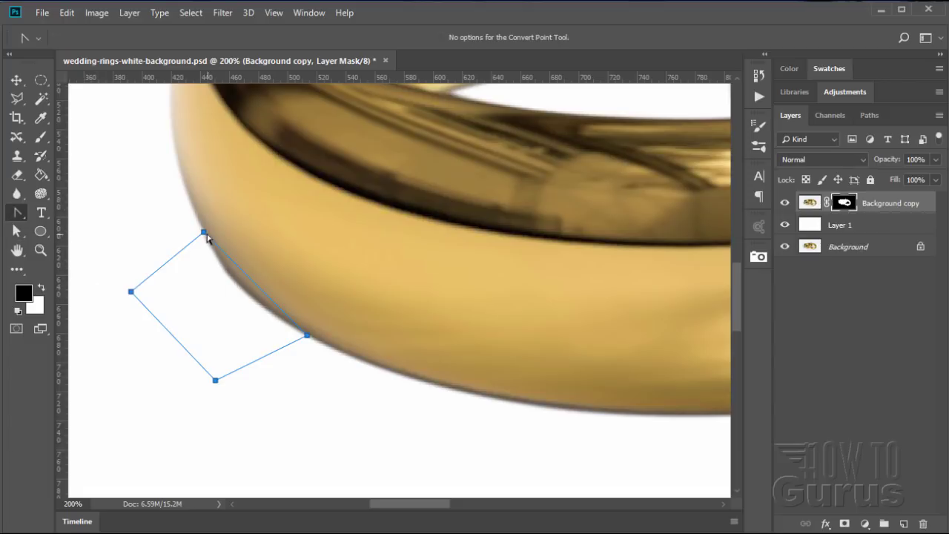
drag(205, 233, 218, 273)
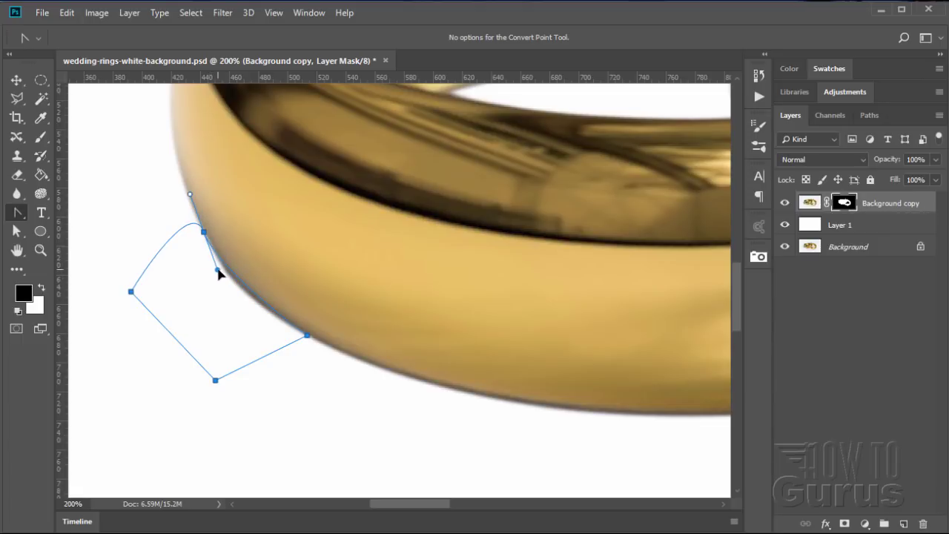
drag(307, 336, 338, 356)
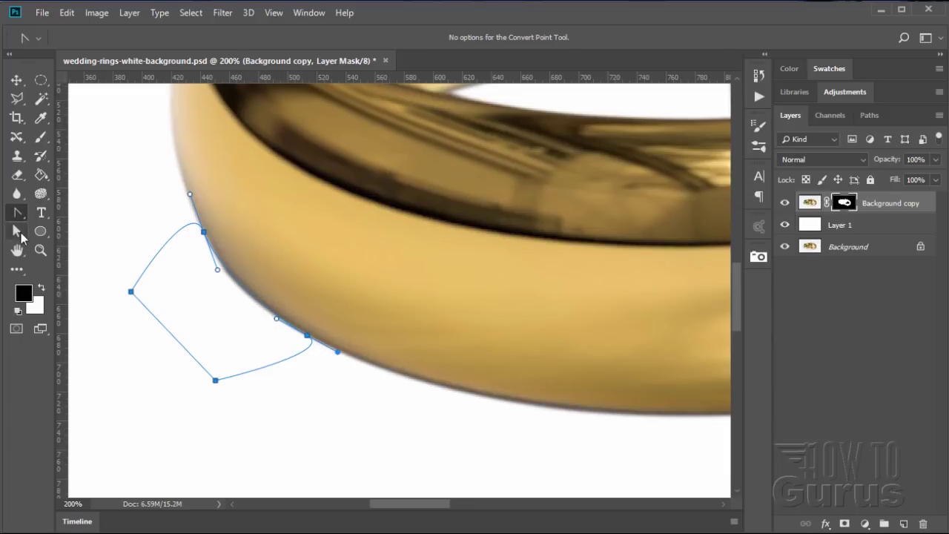
Turn the path beside the left ring's lower edge into a selection with Make Selection.
click(17, 231)
right_click(155, 259)
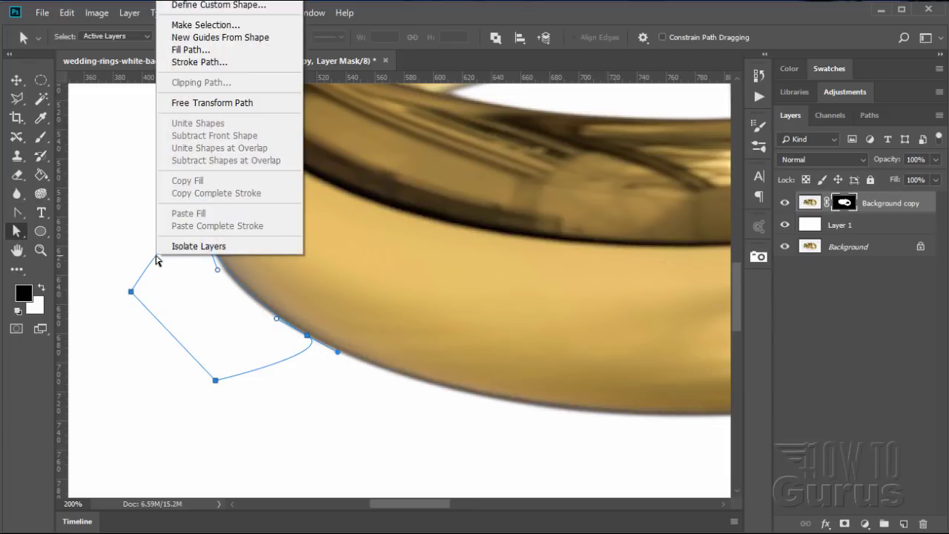
click(215, 26)
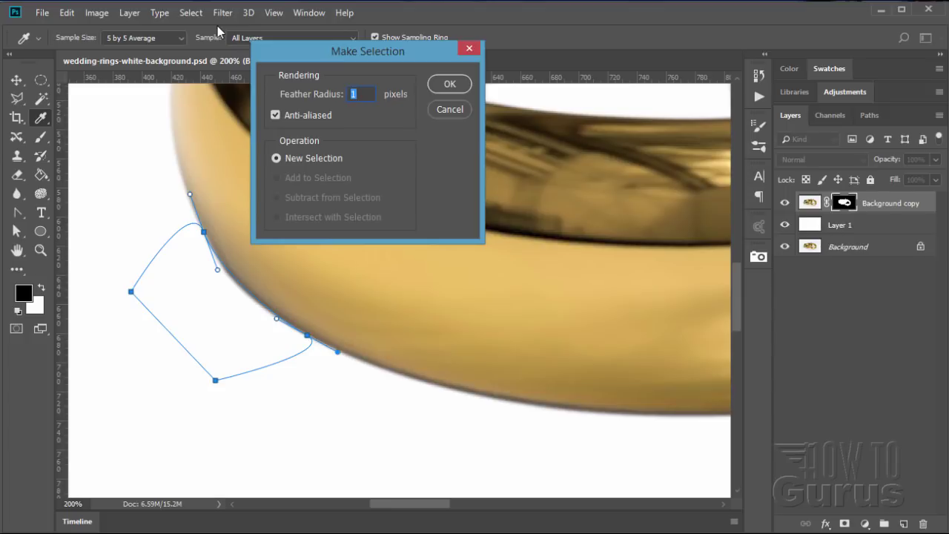
click(448, 84)
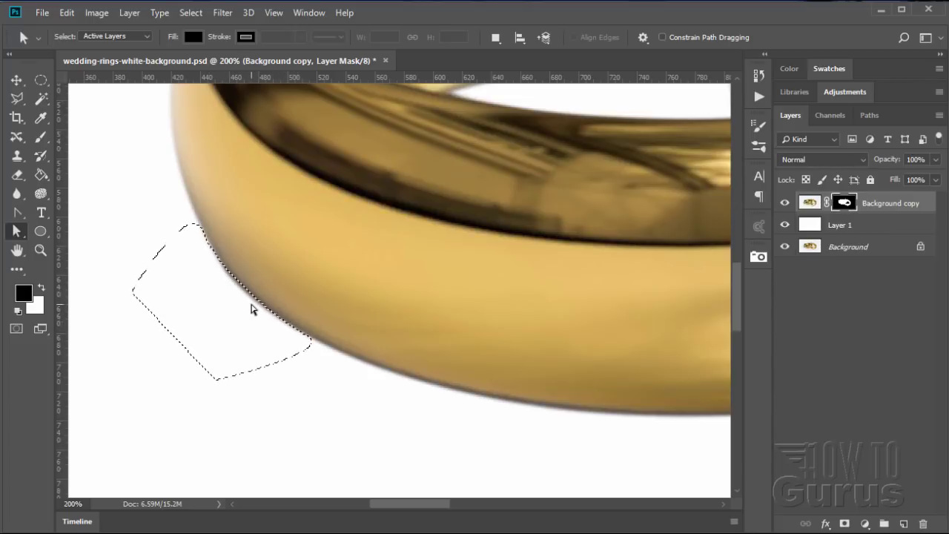
Use the Brush to trim the ring's edge fringe on the mask, then deselect.
click(41, 137)
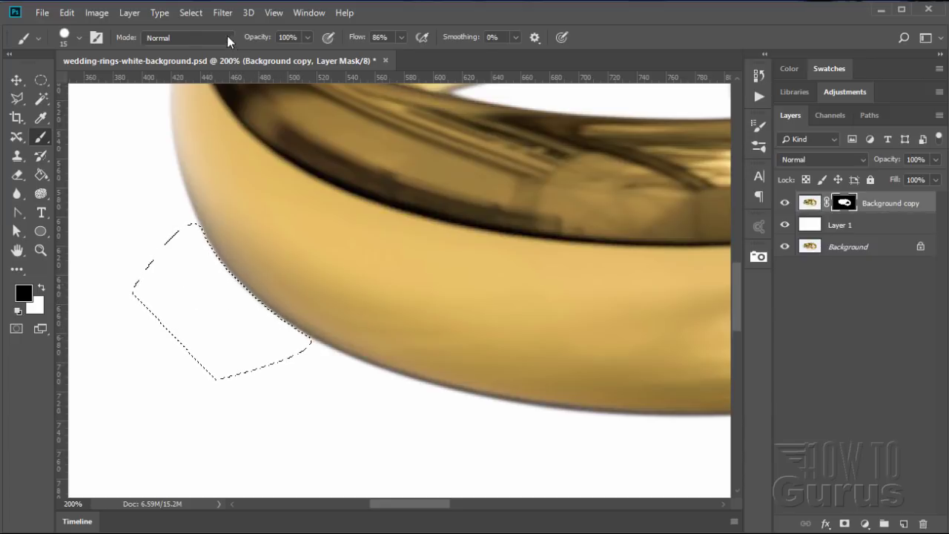
click(190, 12)
click(210, 41)
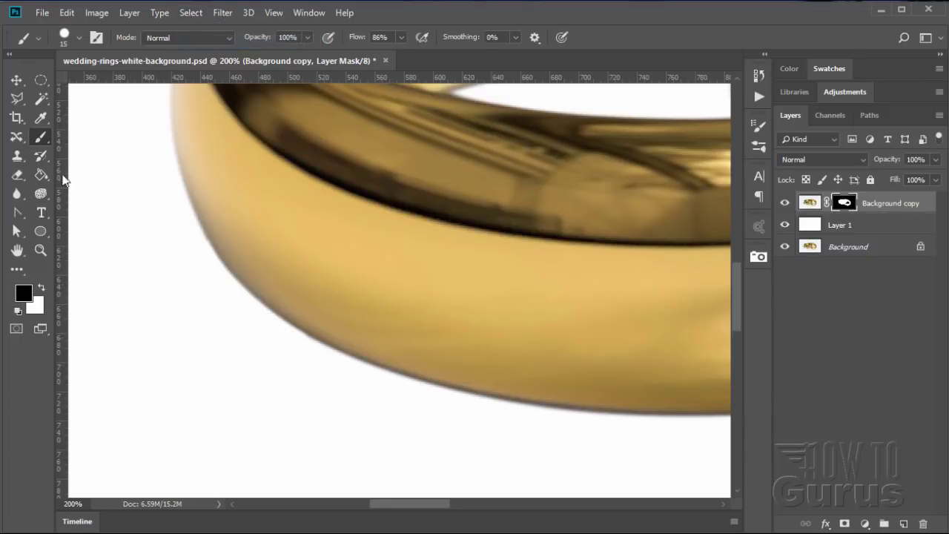
click(41, 250)
Fit both rings on screen and toggle Layer 1's white fill off and on to compare.
click(409, 38)
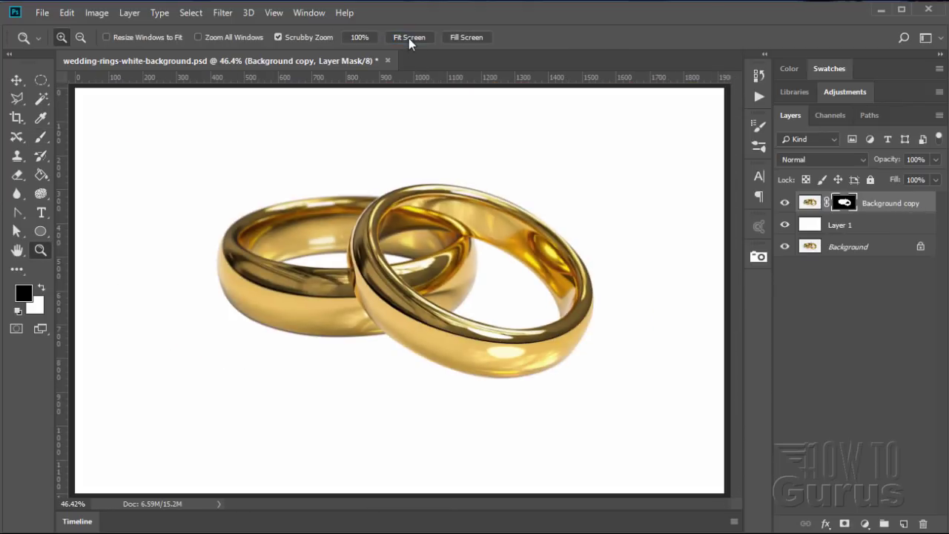
click(17, 80)
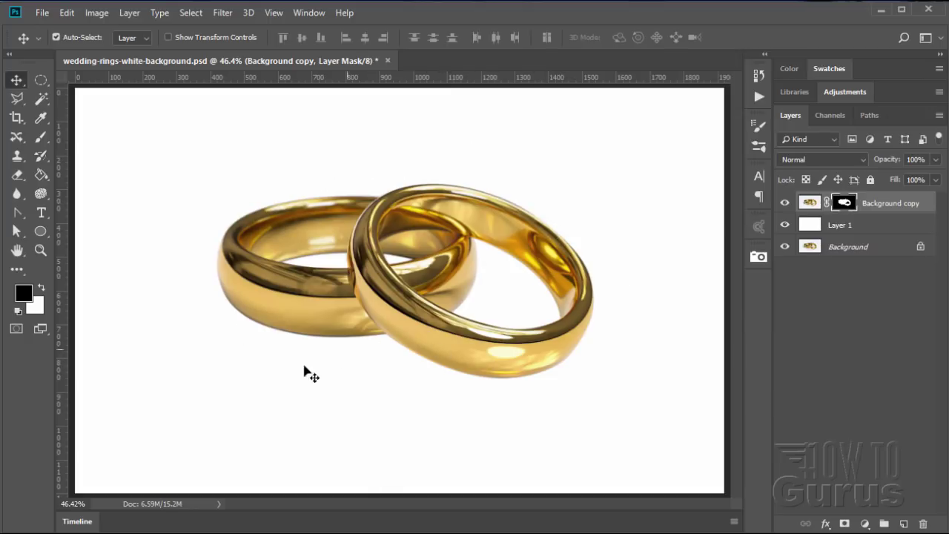
click(785, 226)
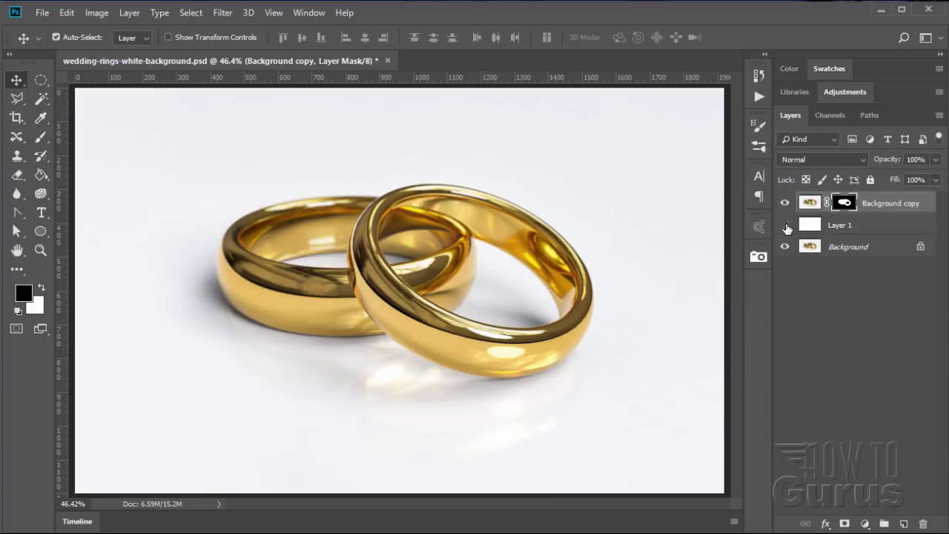
click(785, 225)
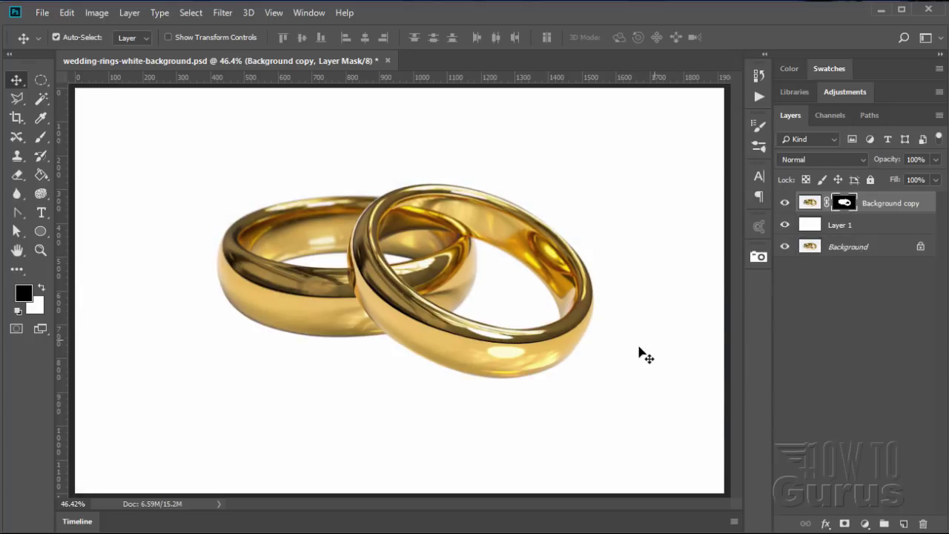